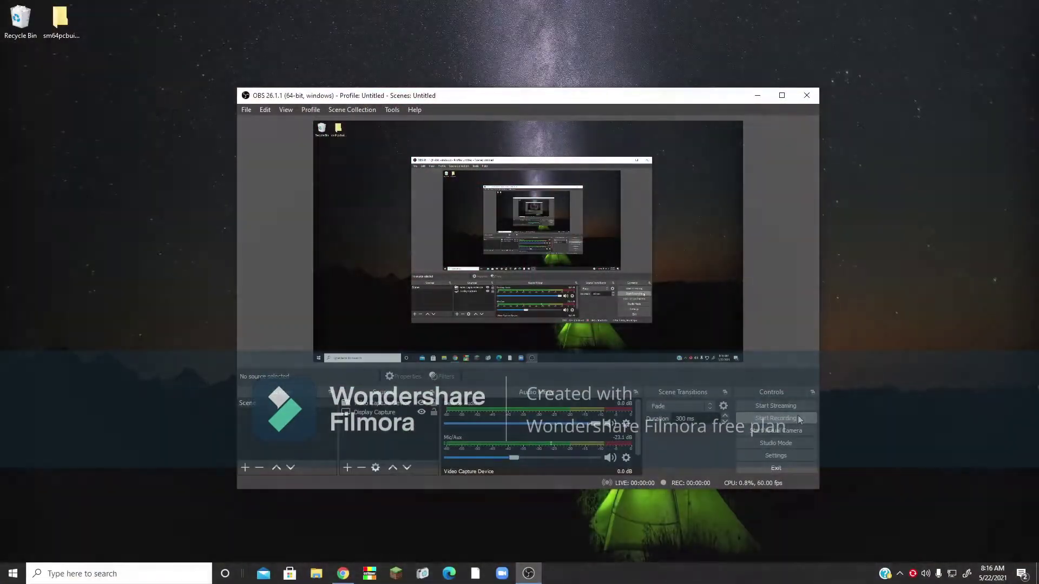
# Start recording the screen in OBS.
pyautogui.click(800, 420)
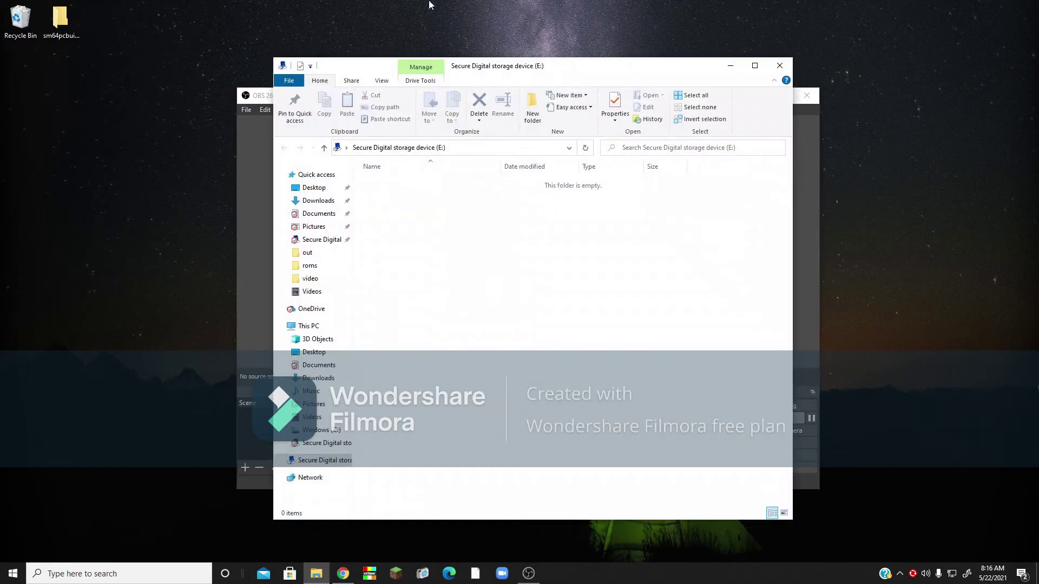
# Check the file system and capacity in the properties of the Secure Digital storage device (E:).
pyautogui.moveTo(514, 68); pyautogui.dragTo(619, 50)
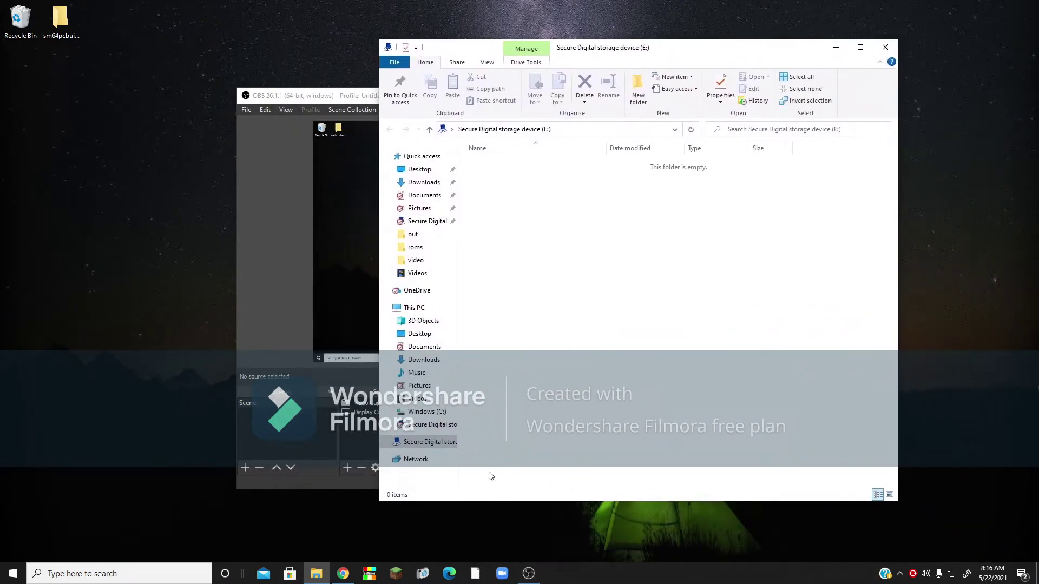
pyautogui.rightClick(444, 447)
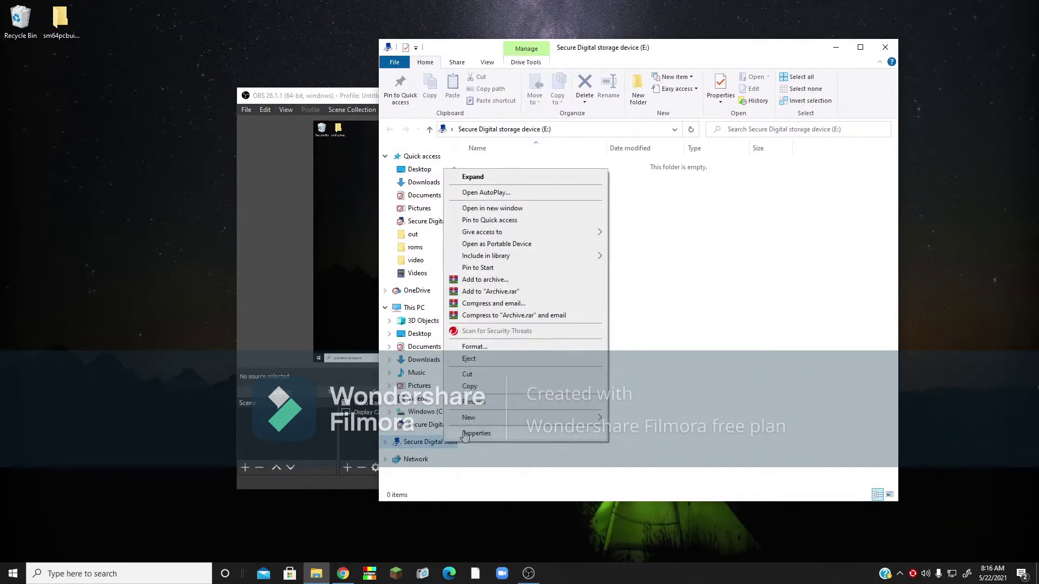
pyautogui.click(466, 434)
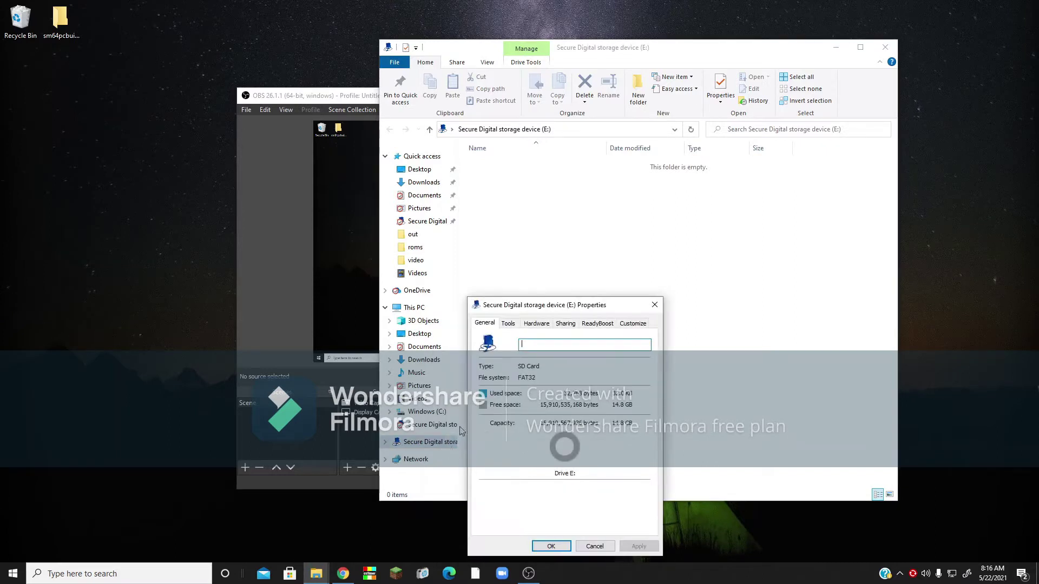
pyautogui.moveTo(544, 280); pyautogui.dragTo(539, 256)
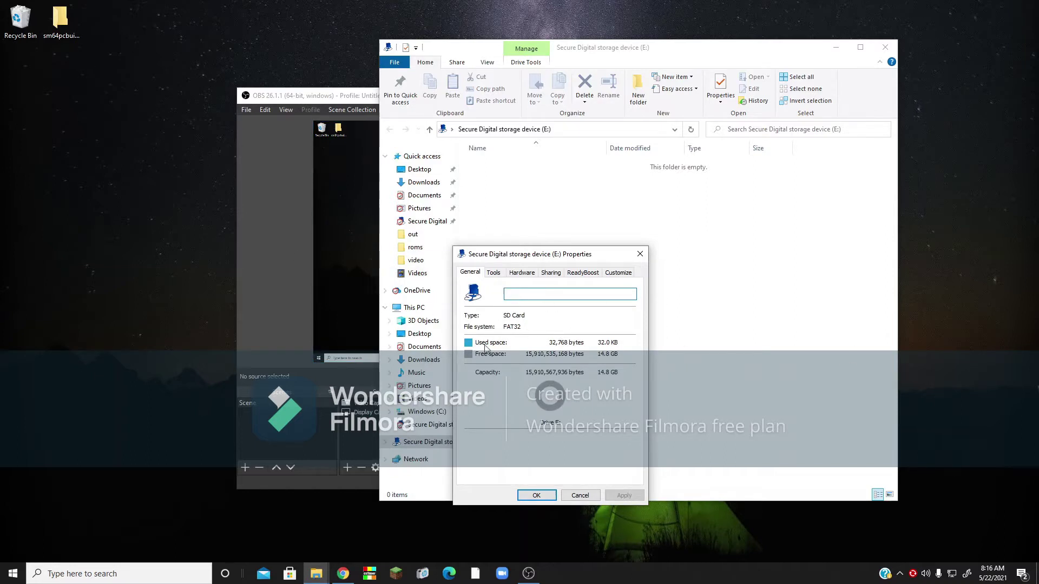
pyautogui.click(536, 496)
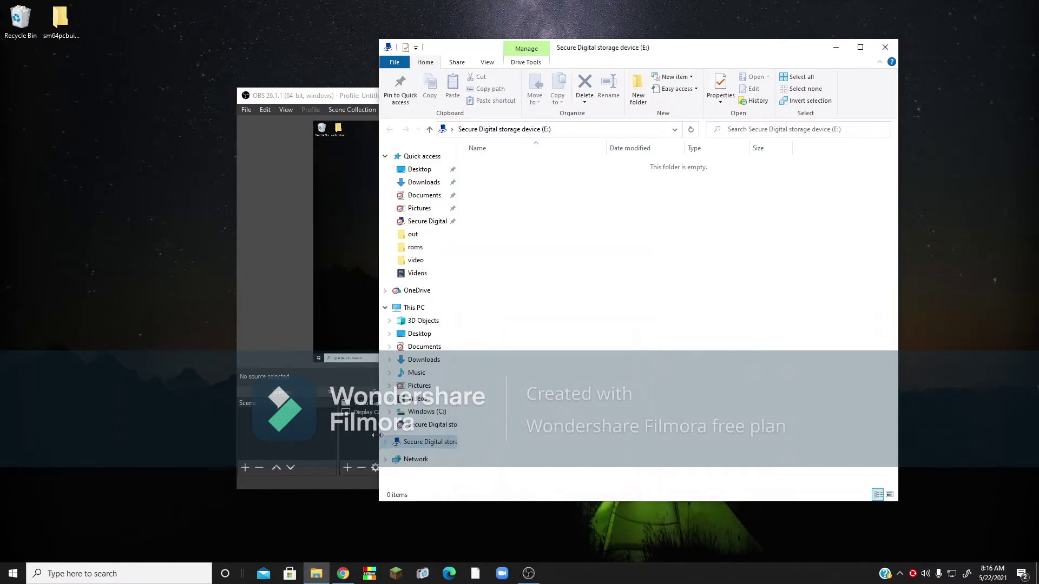
# Quick-format the Secure Digital storage device (E:) with the FAT32 file system, and clear the format and OBS windows from the desktop.
pyautogui.rightClick(415, 449)
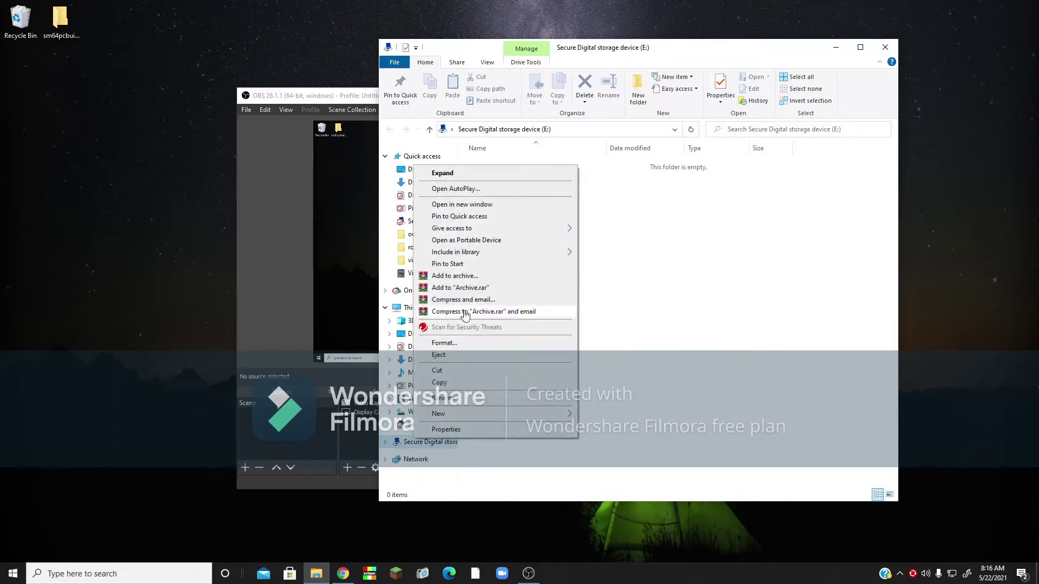
pyautogui.click(470, 344)
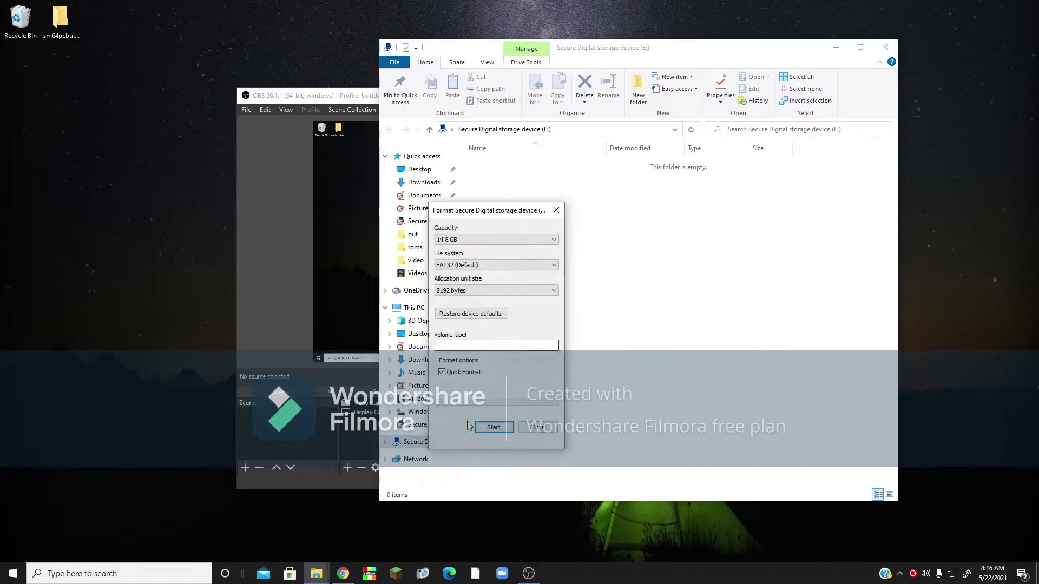
pyautogui.click(484, 265)
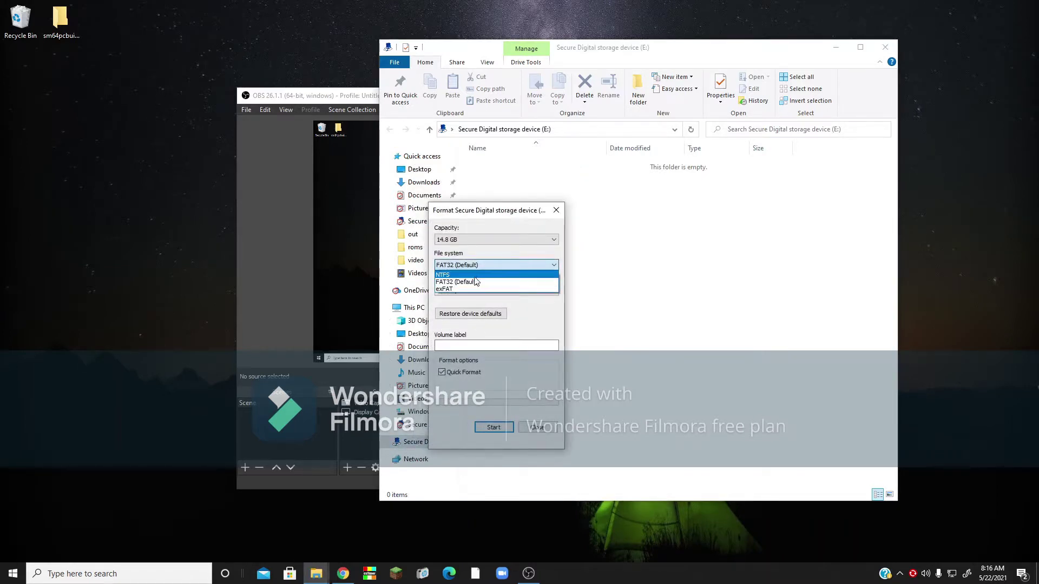
pyautogui.click(491, 264)
pyautogui.click(490, 264)
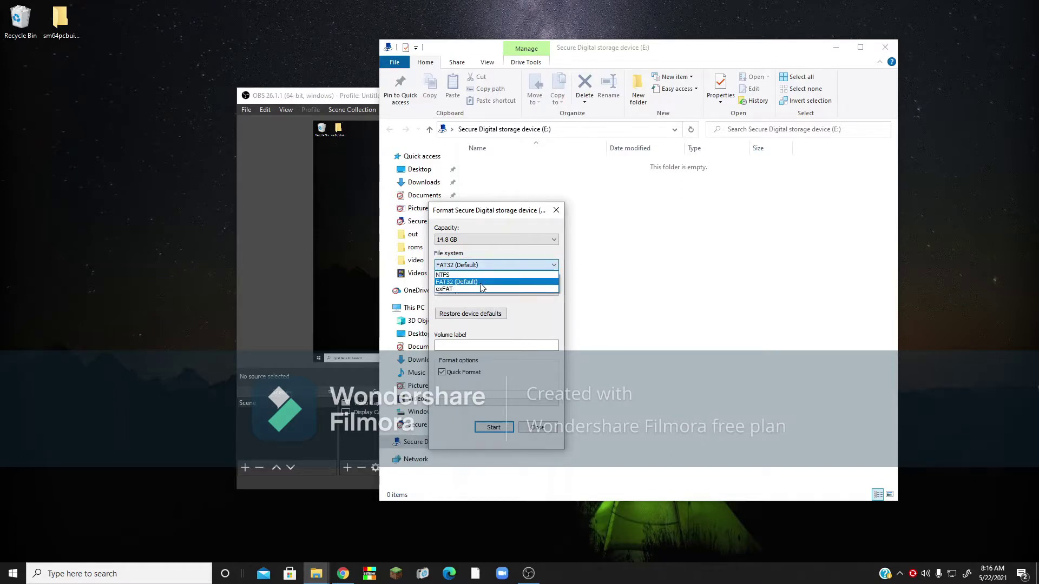
pyautogui.click(479, 282)
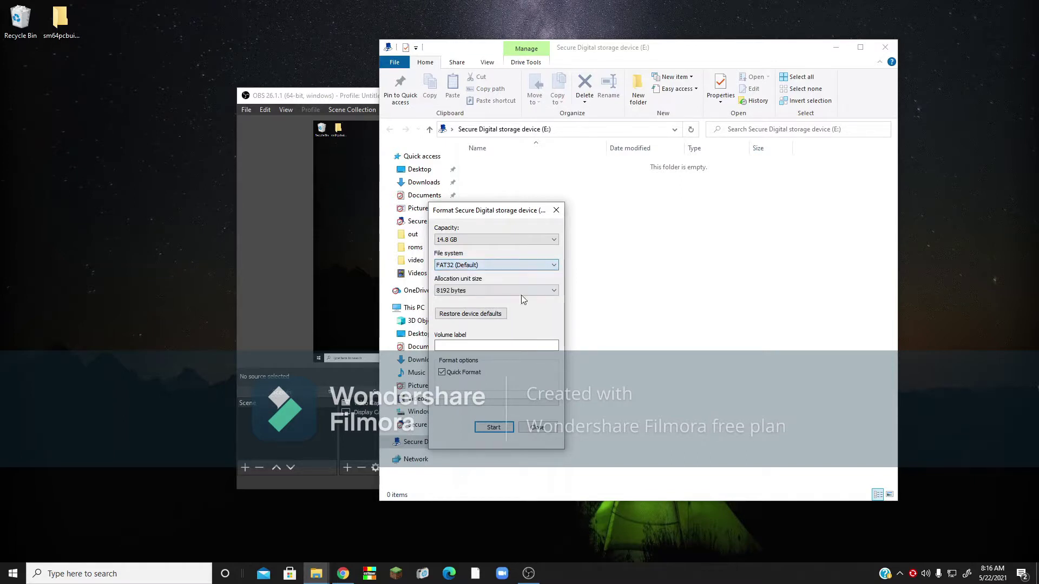
pyautogui.click(494, 428)
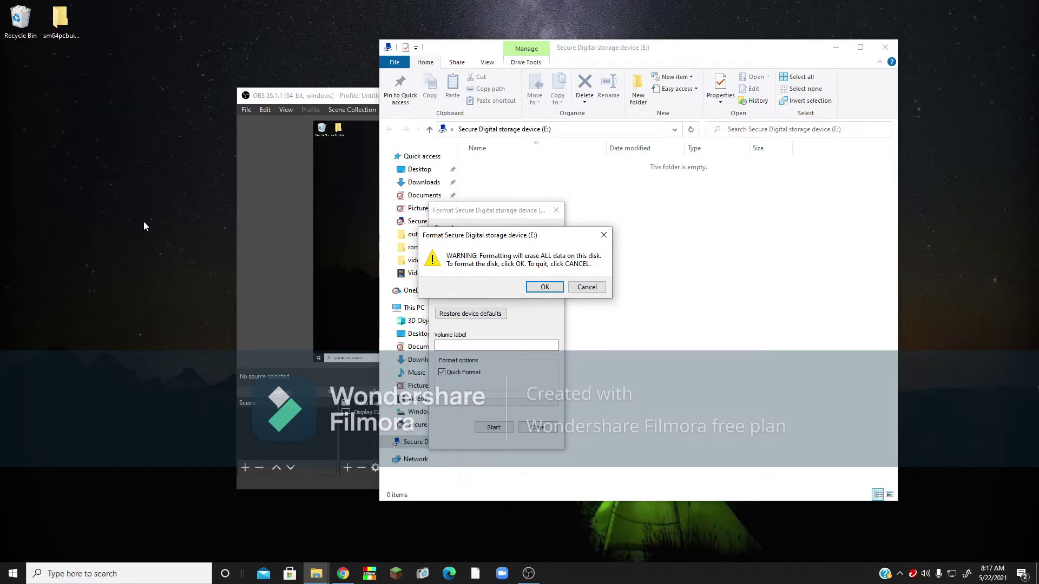
pyautogui.click(541, 287)
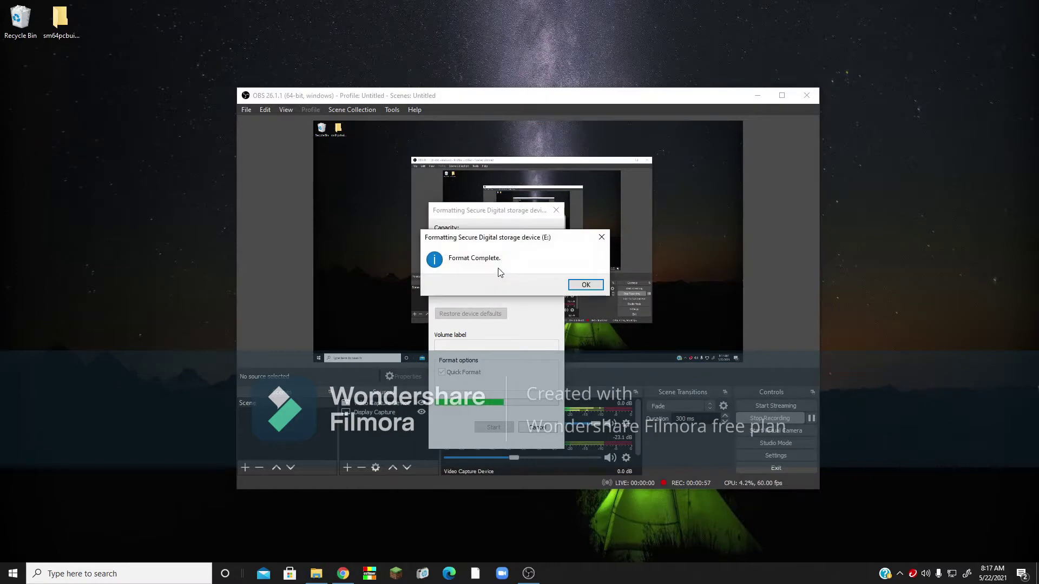
pyautogui.click(594, 286)
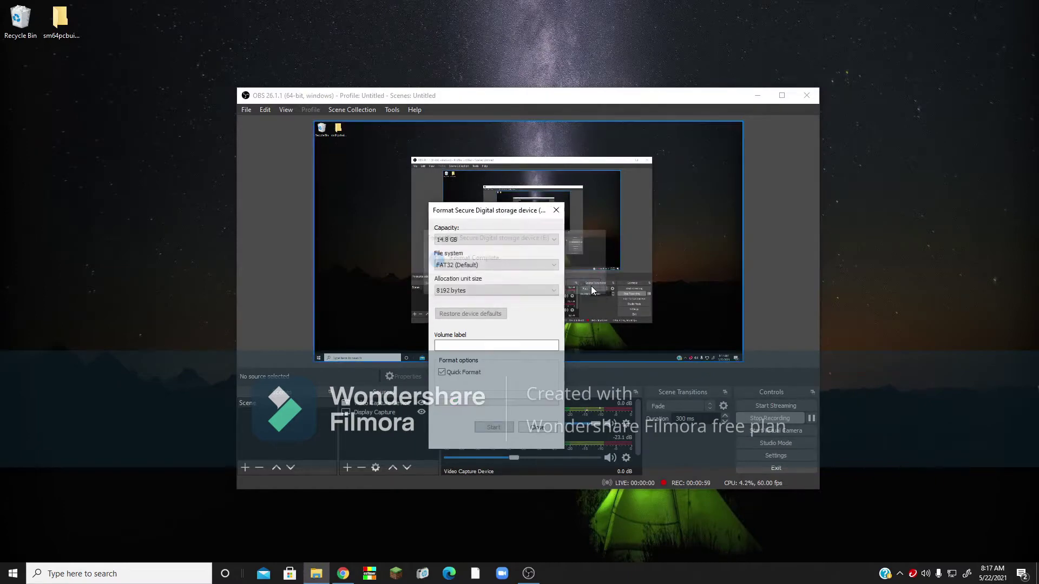
pyautogui.click(758, 95)
pyautogui.click(556, 209)
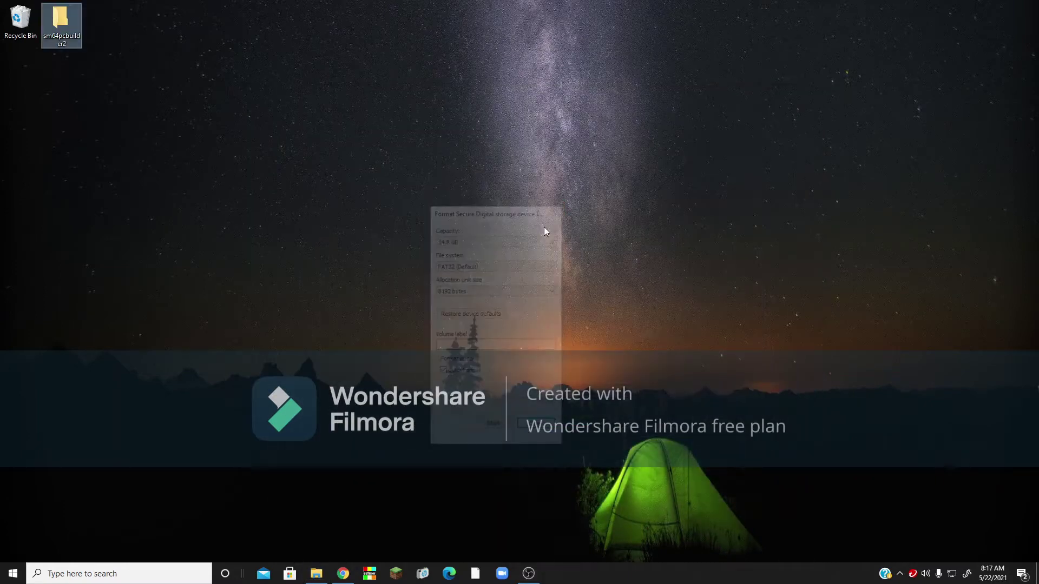
# Switch to Chrome and download twilightmenu++.zip from Google Drive despite the skipped virus scan.
pyautogui.click(344, 578)
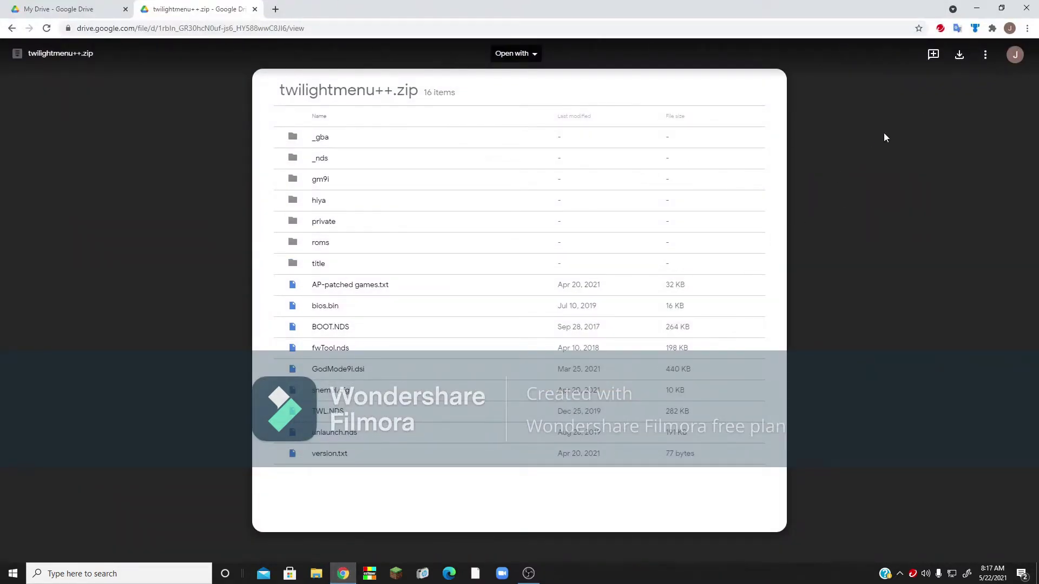
pyautogui.click(959, 54)
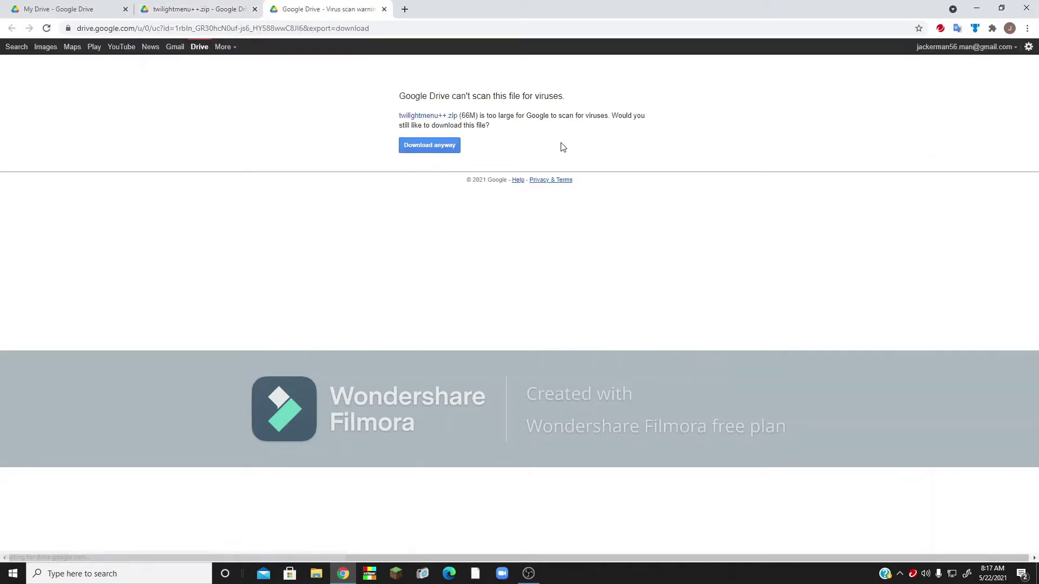
pyautogui.click(430, 145)
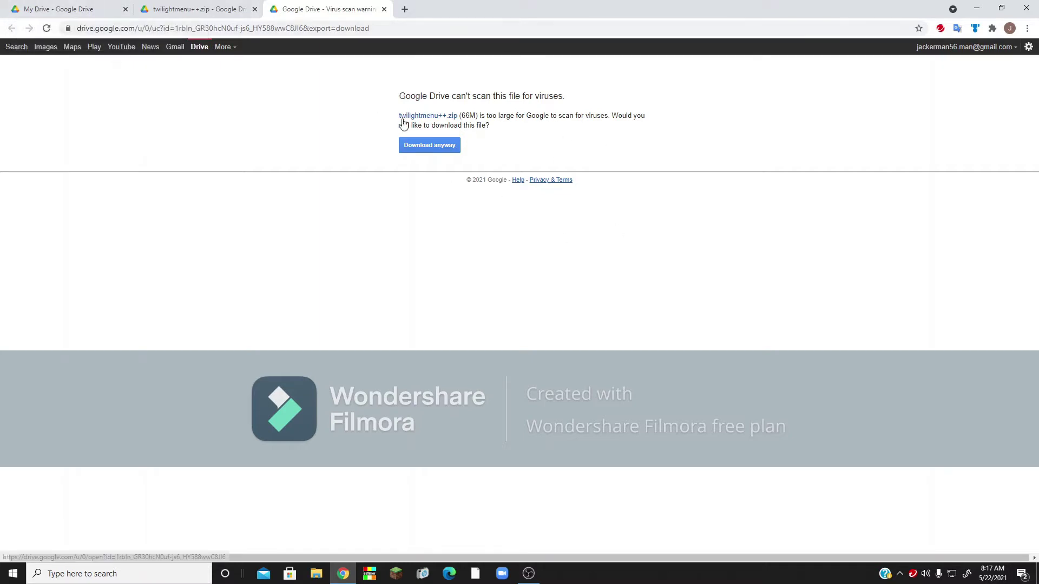
pyautogui.click(448, 146)
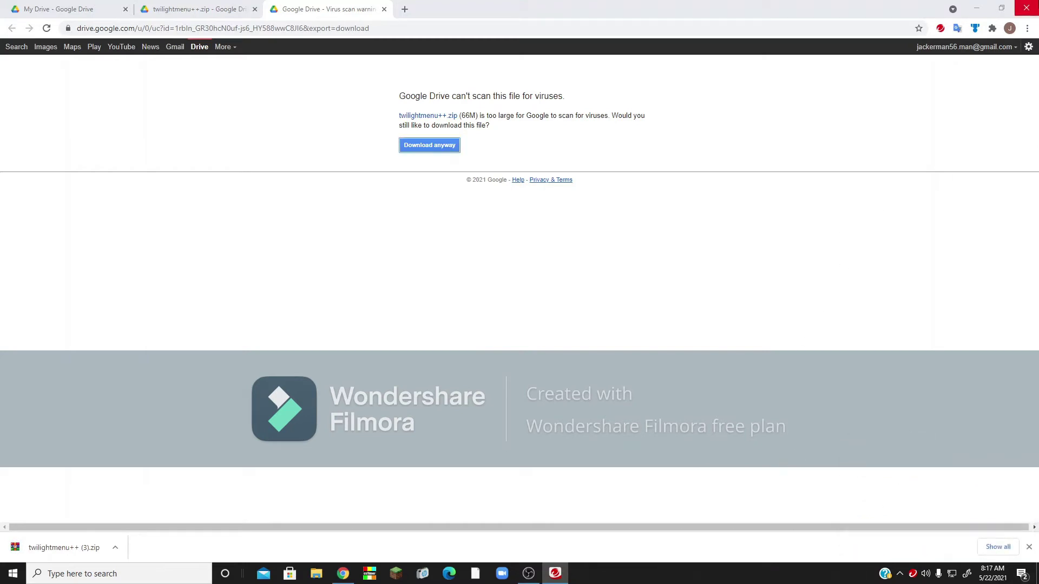
# Place the downloaded twilightmenu++ (3).zip on the desktop and minimize the browser.
pyautogui.doubleClick(541, 5)
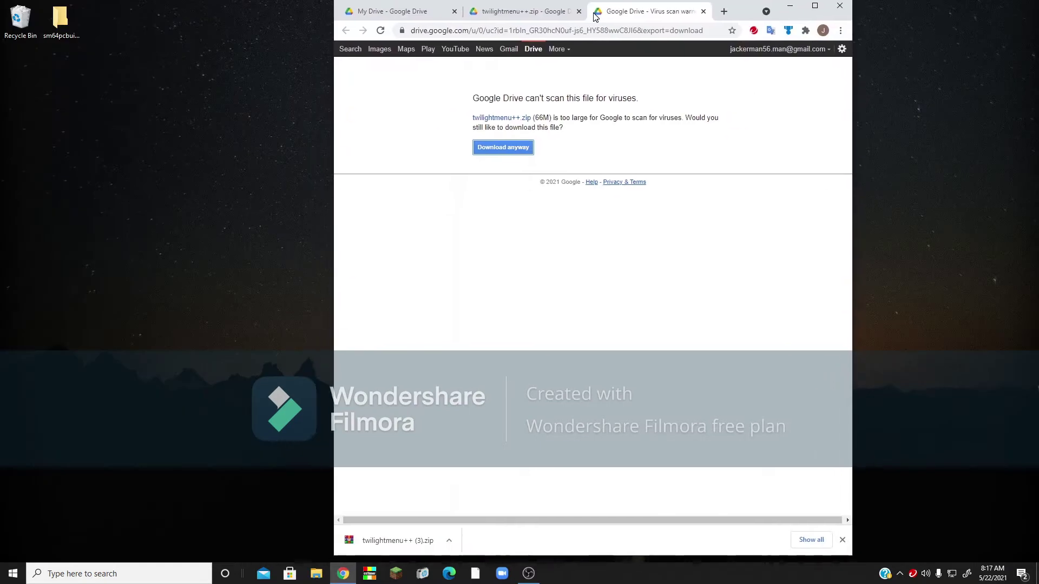
pyautogui.moveTo(366, 540); pyautogui.dragTo(64, 252)
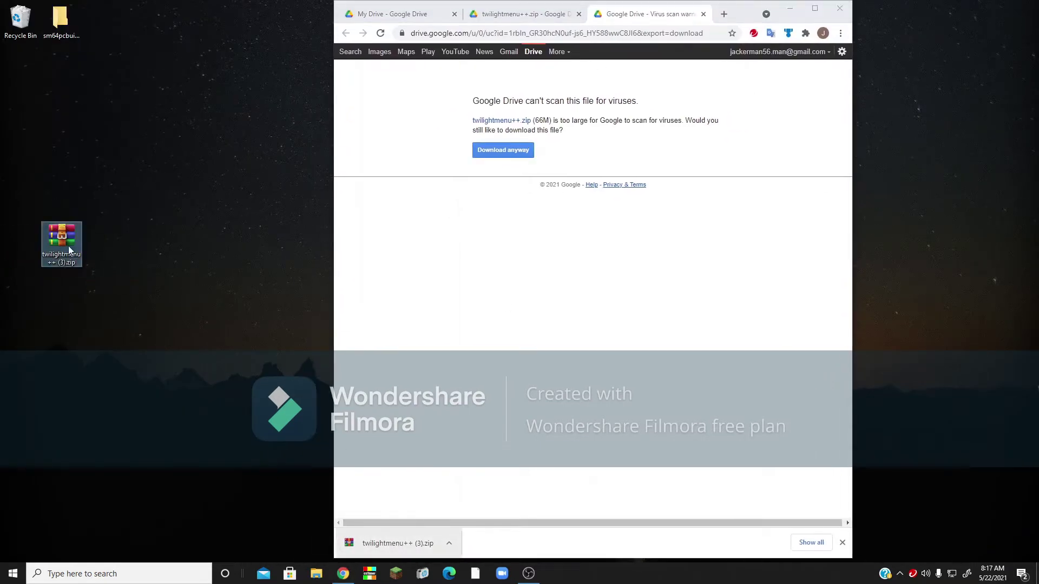
pyautogui.click(790, 8)
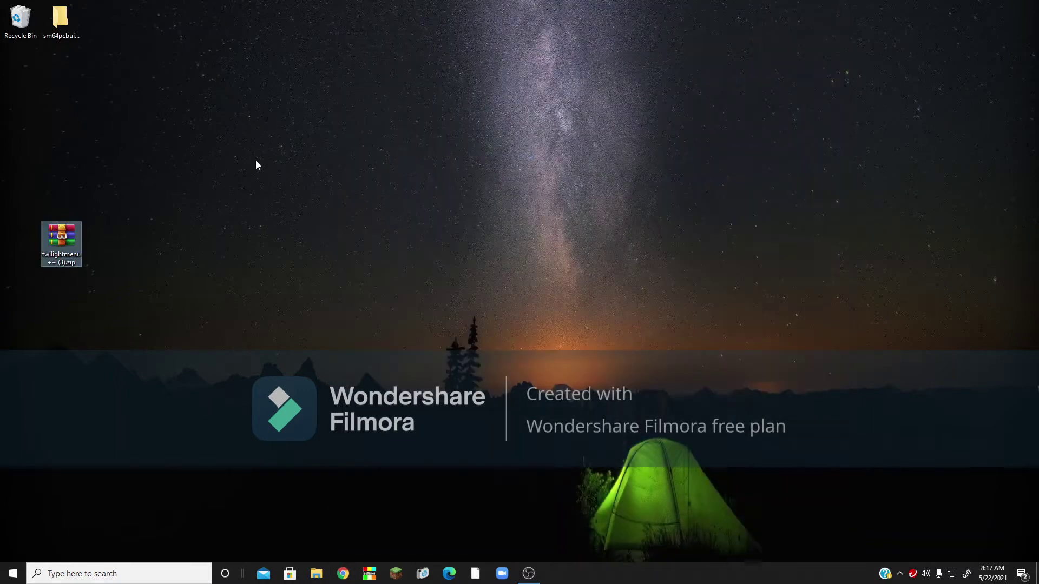
# Extract twilightmenu++ (3).zip into its own folder on the desktop and open that folder.
pyautogui.rightClick(71, 257)
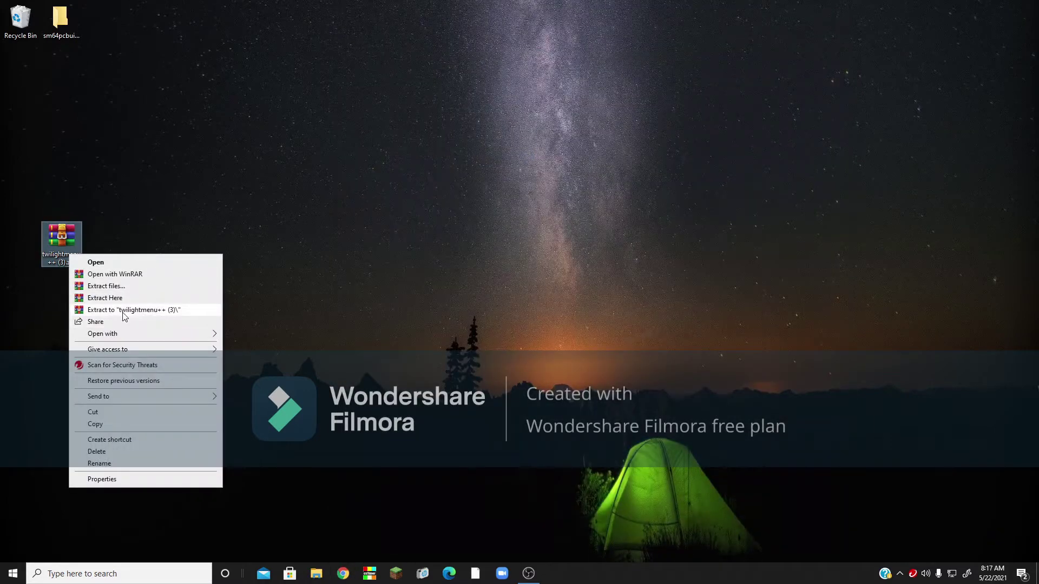
pyautogui.click(155, 313)
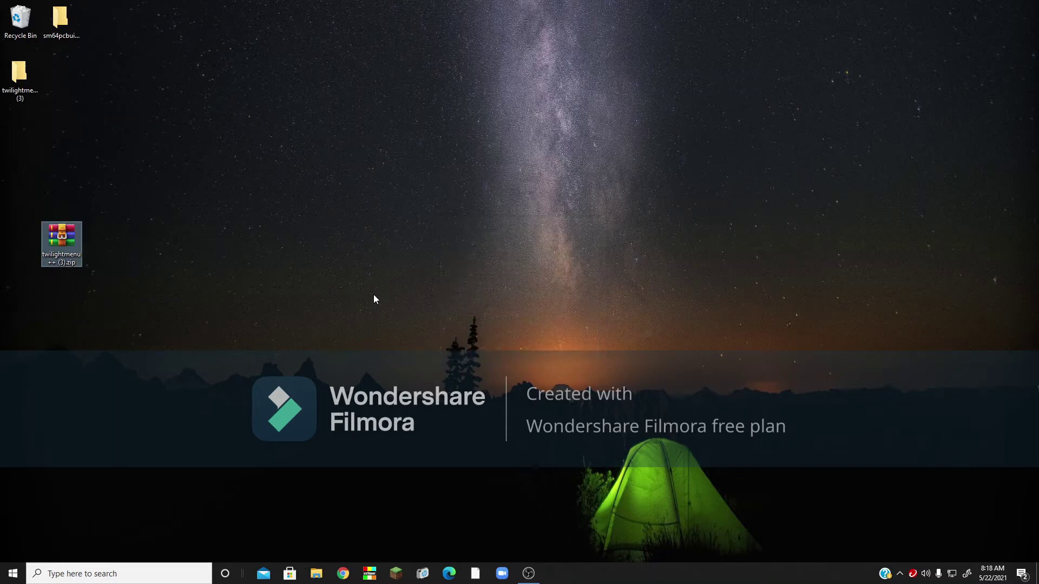
pyautogui.doubleClick(17, 92)
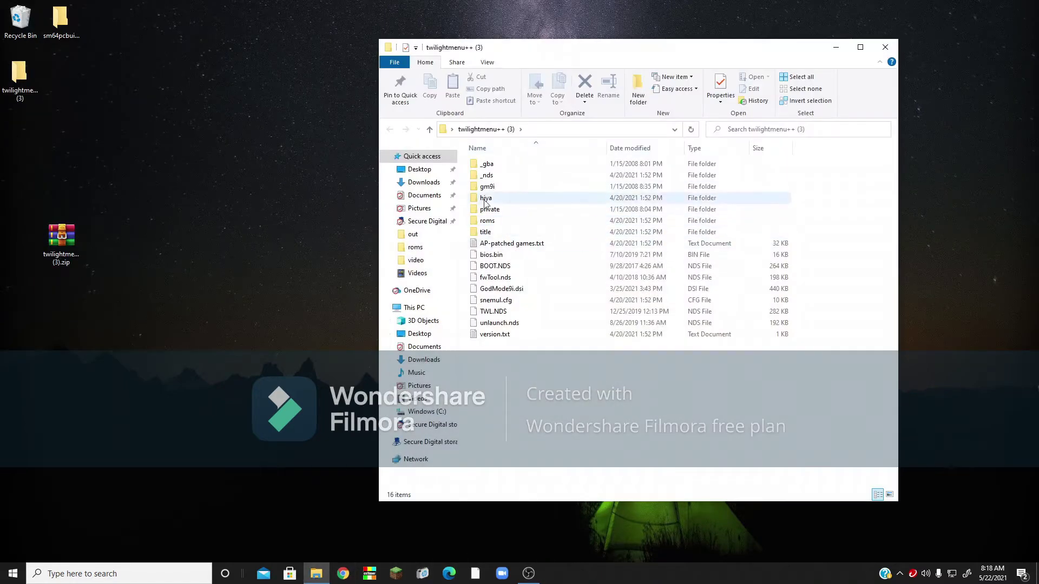
# Open the SD card drive (E:) in a second File Explorer window and arrange it beside the twilightmenu++ (3) window.
pyautogui.rightClick(316, 574)
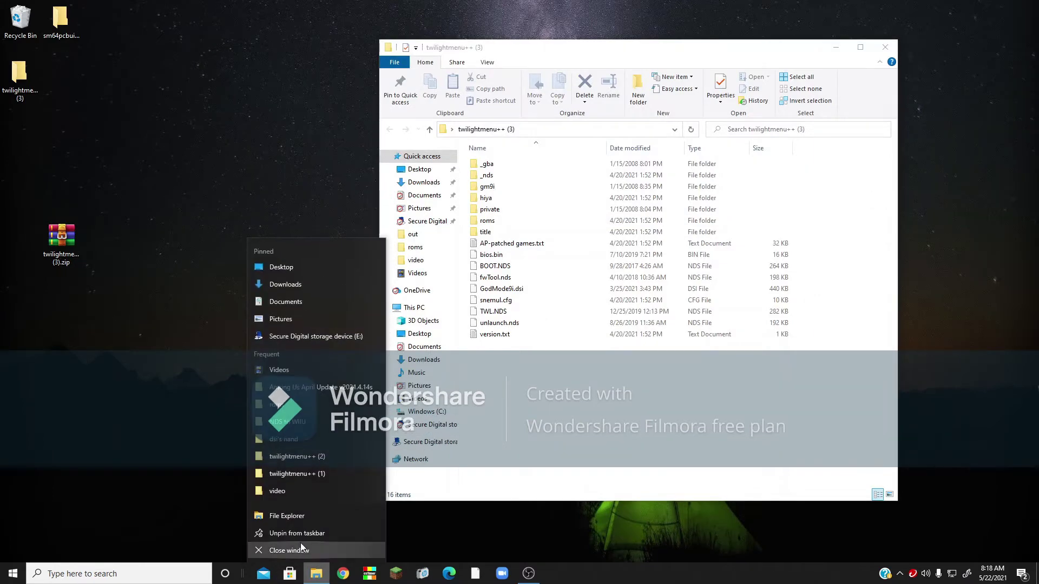
pyautogui.click(307, 515)
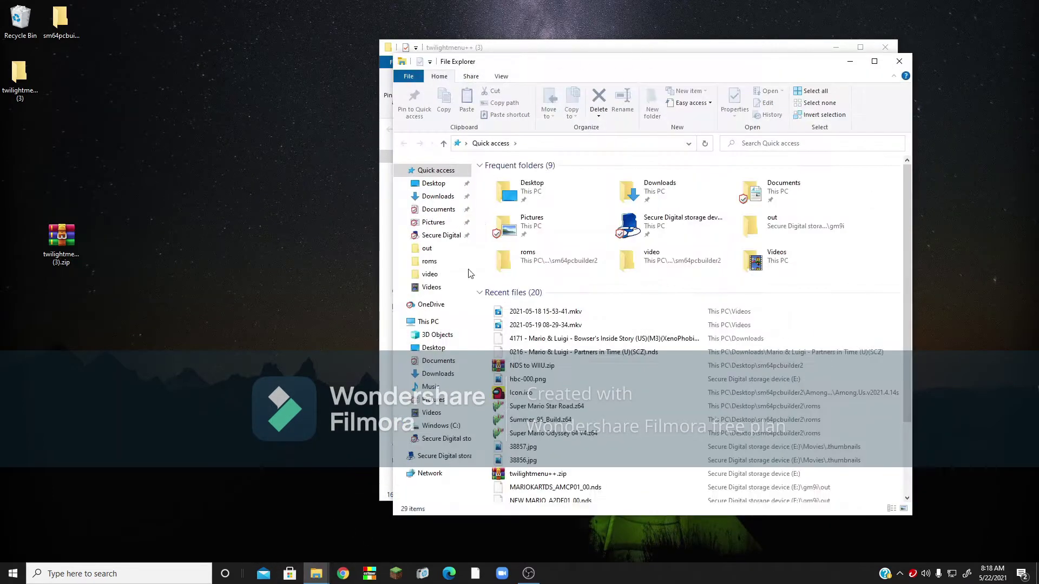
pyautogui.click(441, 457)
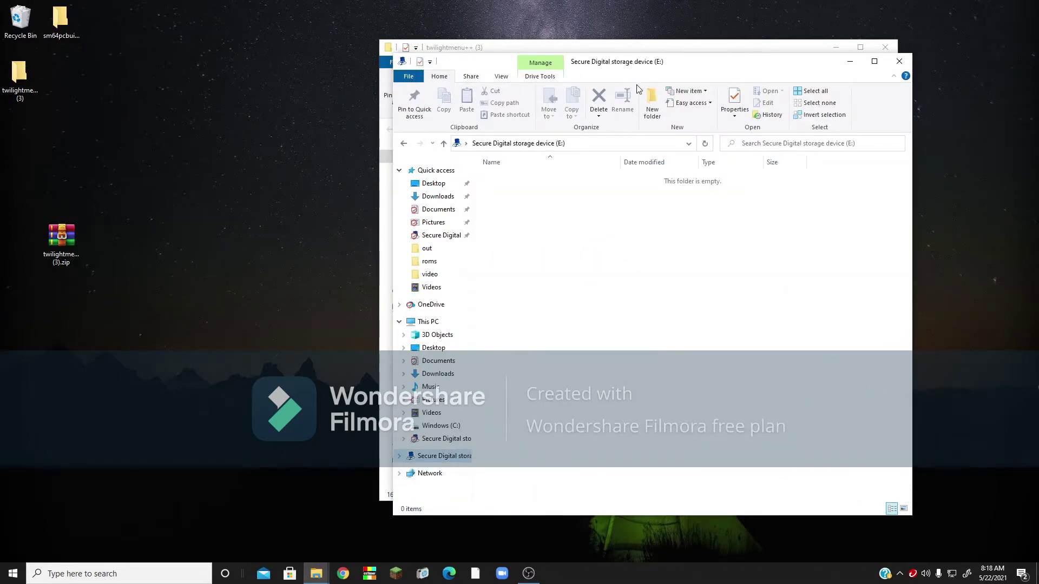
pyautogui.moveTo(636, 67); pyautogui.dragTo(265, 60)
pyautogui.click(621, 54)
pyautogui.moveTo(621, 55); pyautogui.dragTo(770, 58)
# Copy all the files and folders from the twilightmenu++ (3) folder to the root of the SD card (E:).
pyautogui.moveTo(880, 477); pyautogui.dragTo(645, 180)
pyautogui.rightClick(677, 205)
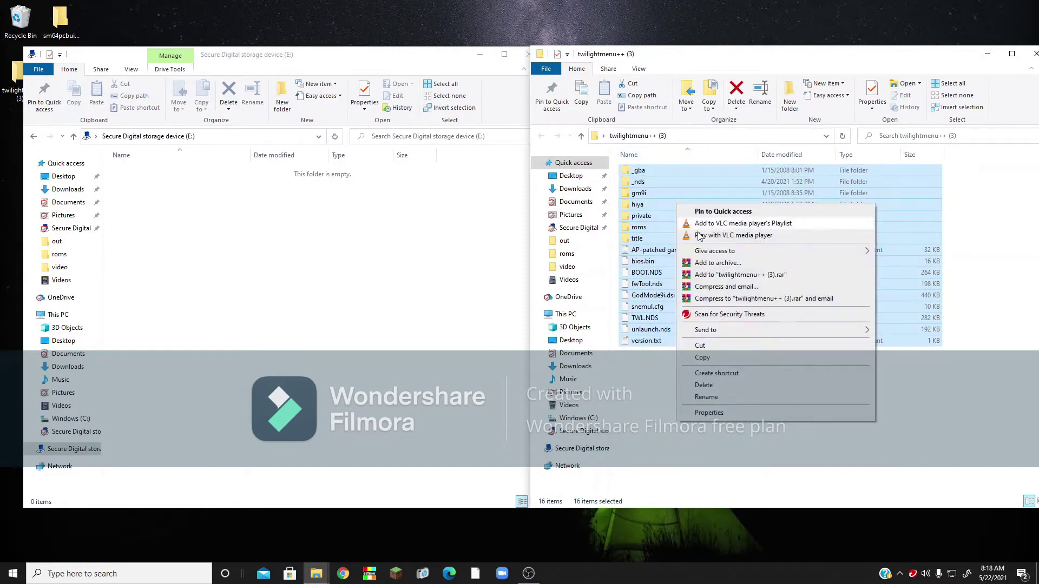
pyautogui.moveTo(655, 238); pyautogui.dragTo(313, 232)
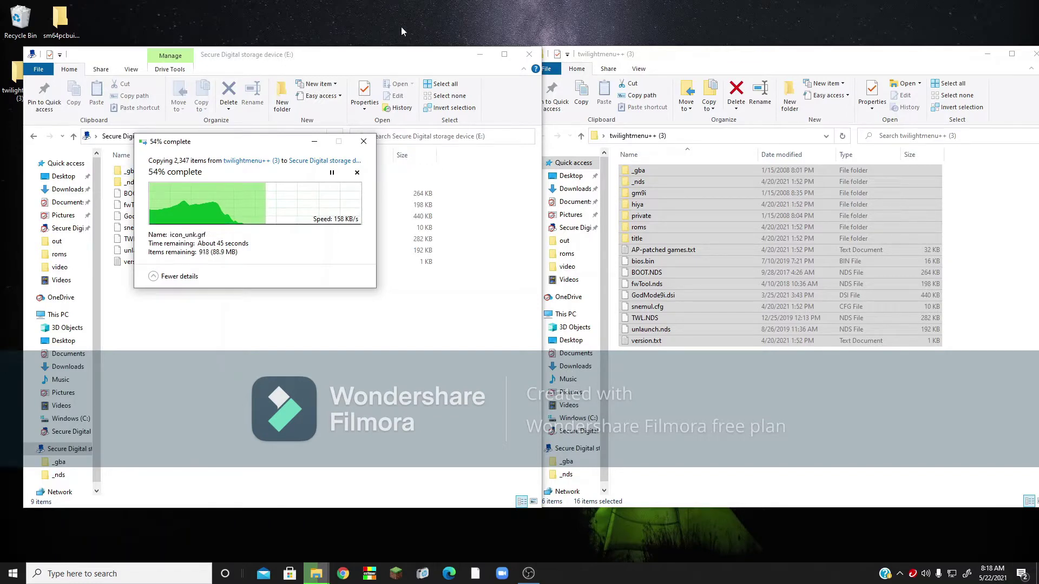
pyautogui.moveTo(243, 145); pyautogui.dragTo(510, 264)
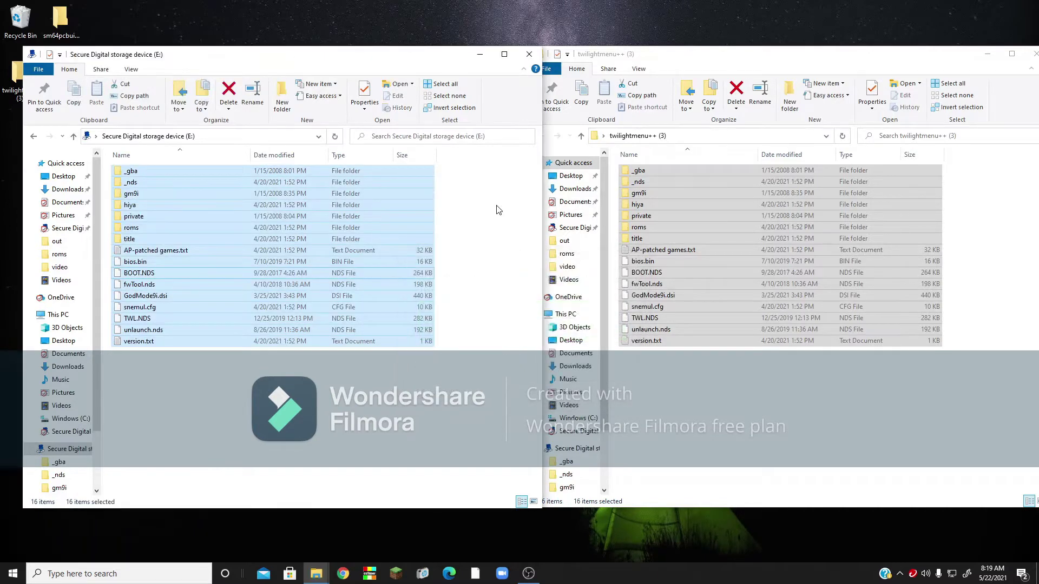
# Open the gm9i folder on the SD card and examine the game and save files in its out subfolder.
pyautogui.click(179, 382)
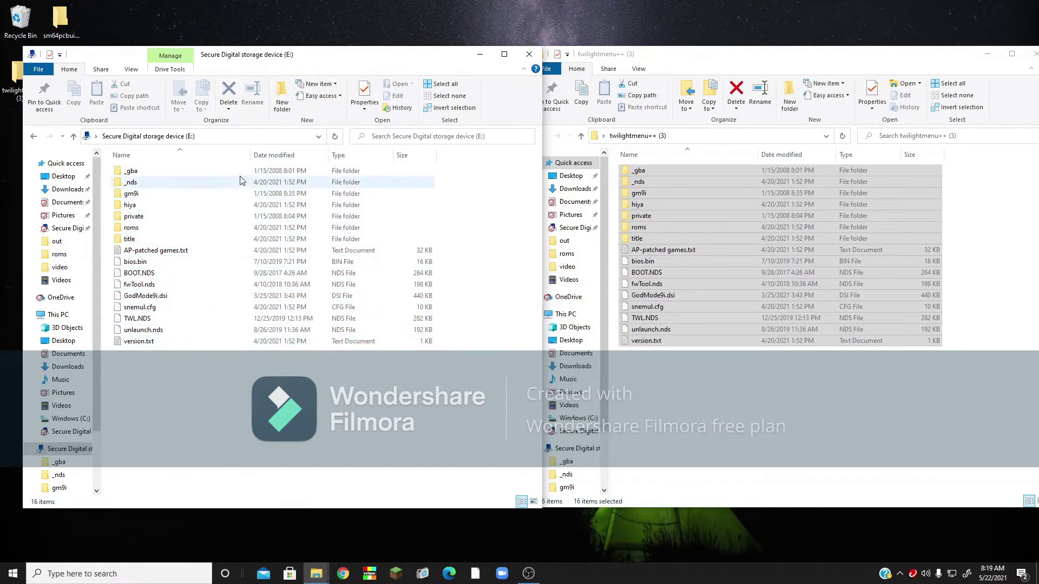
pyautogui.doubleClick(151, 194)
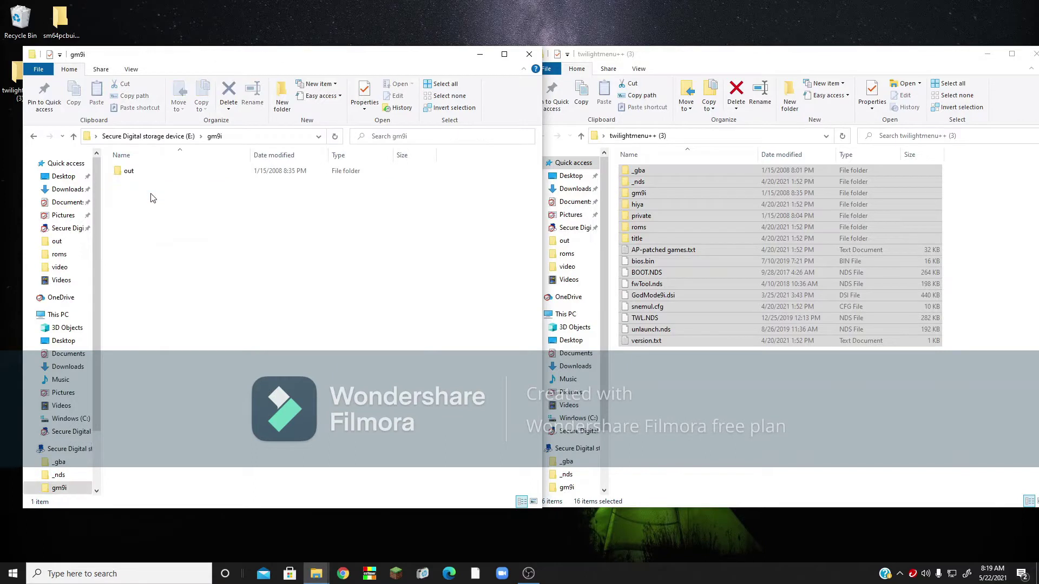
pyautogui.doubleClick(173, 173)
pyautogui.moveTo(456, 269); pyautogui.dragTo(233, 162)
pyautogui.click(300, 253)
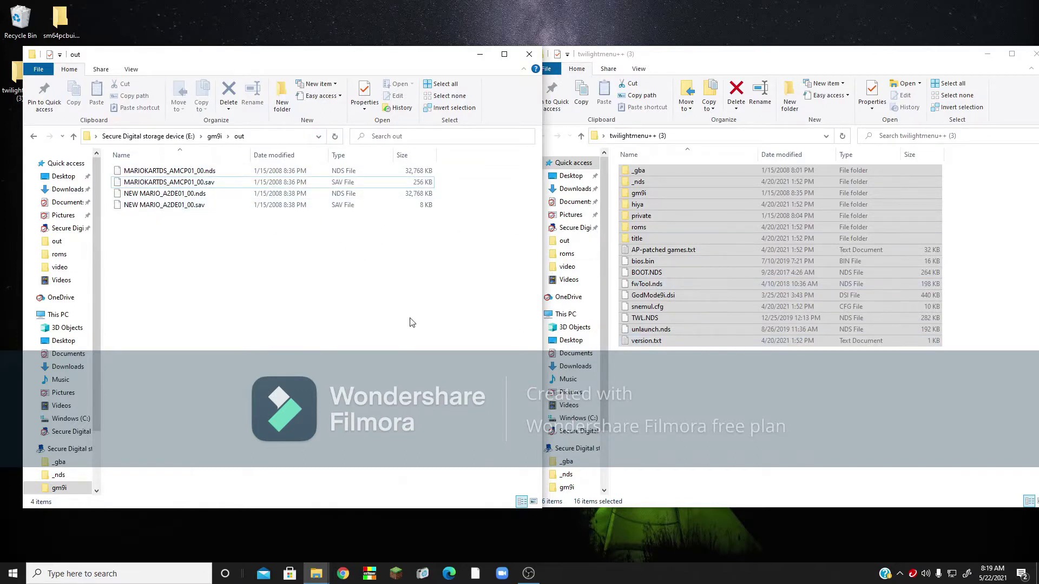
pyautogui.moveTo(409, 63)
pyautogui.mouseDown()
pyautogui.moveTo(426, 62)
pyautogui.moveTo(414, 63)
pyautogui.mouseUp()
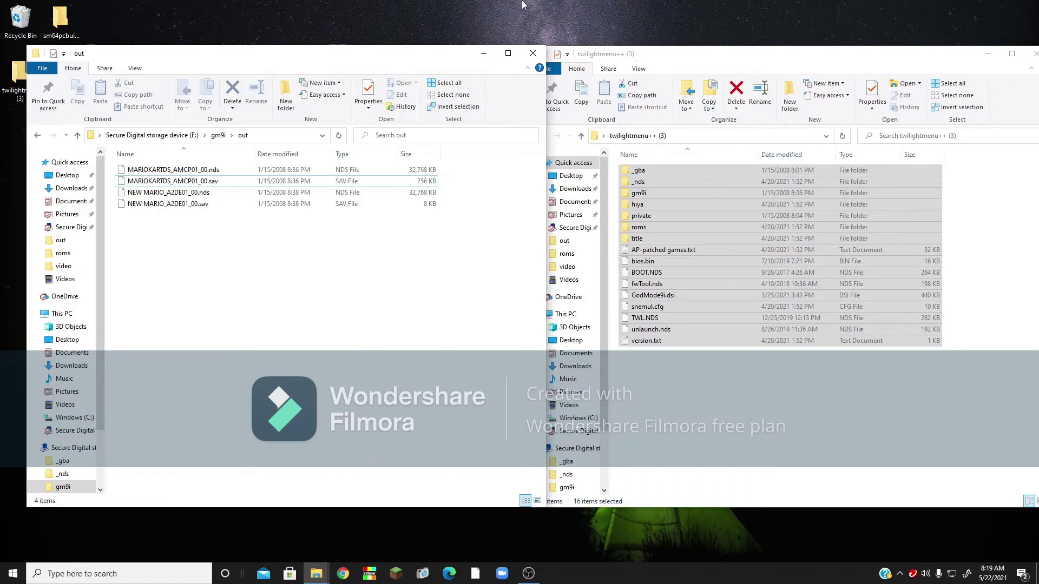
# Close the SD card's out folder window and the twilightmenu++ (3) window.
pyautogui.click(532, 57)
pyautogui.moveTo(649, 53); pyautogui.dragTo(482, 50)
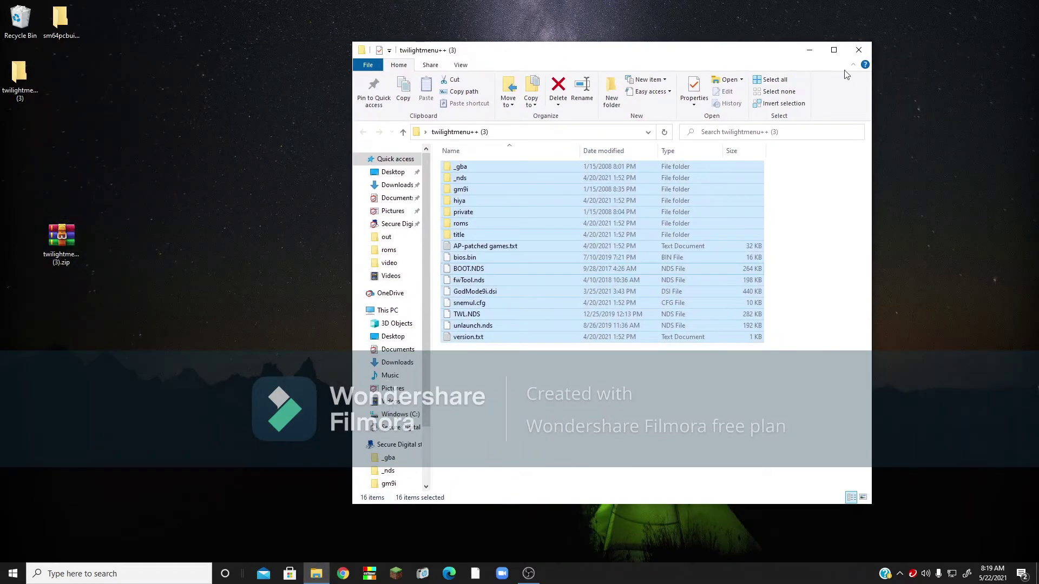
pyautogui.click(860, 50)
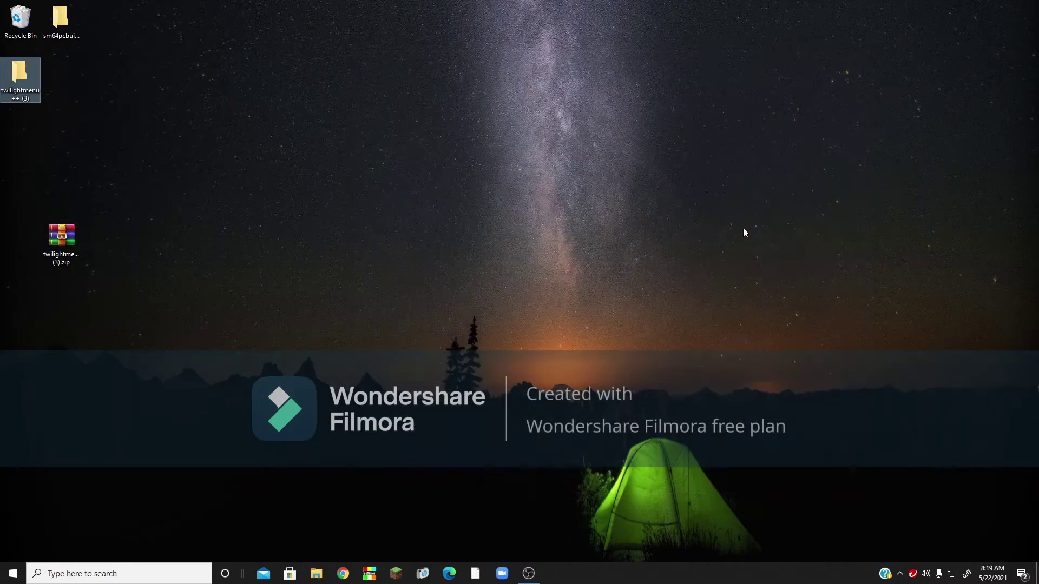
# Safely eject the Generic SL16G SD Card (E:) and dismiss the removal notification.
pyautogui.click(900, 574)
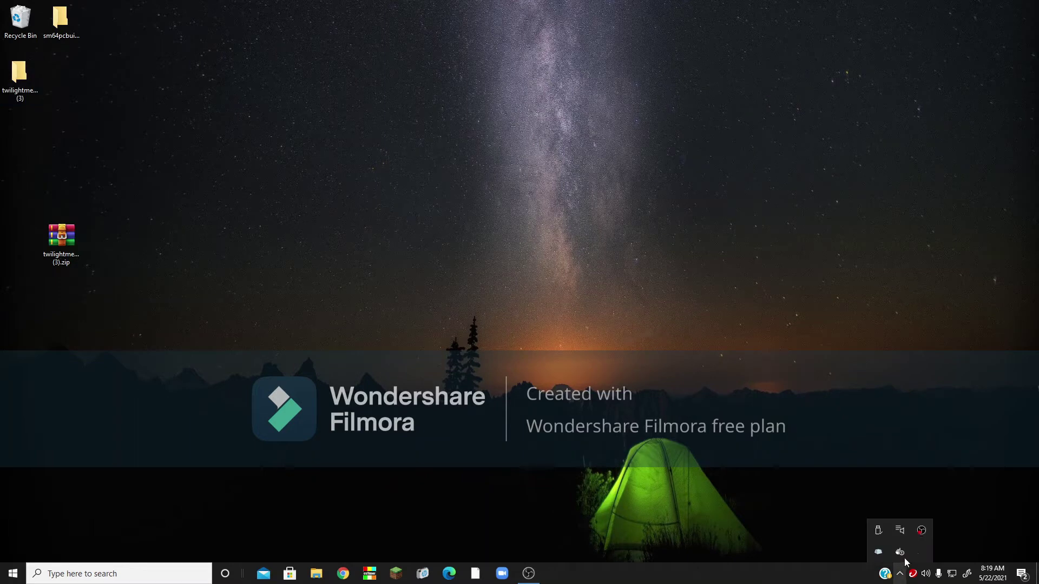
pyautogui.click(879, 531)
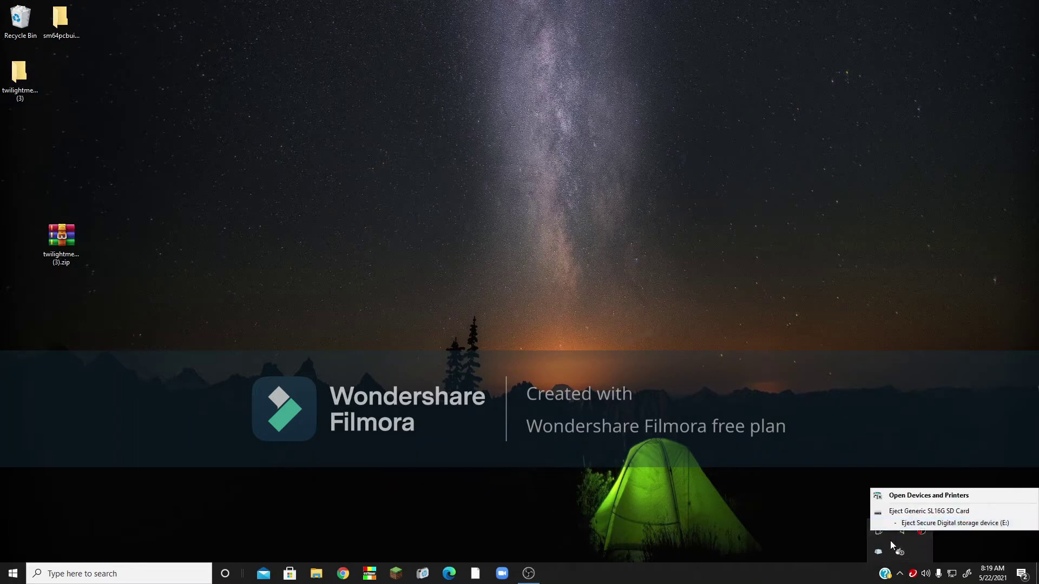
pyautogui.click(900, 574)
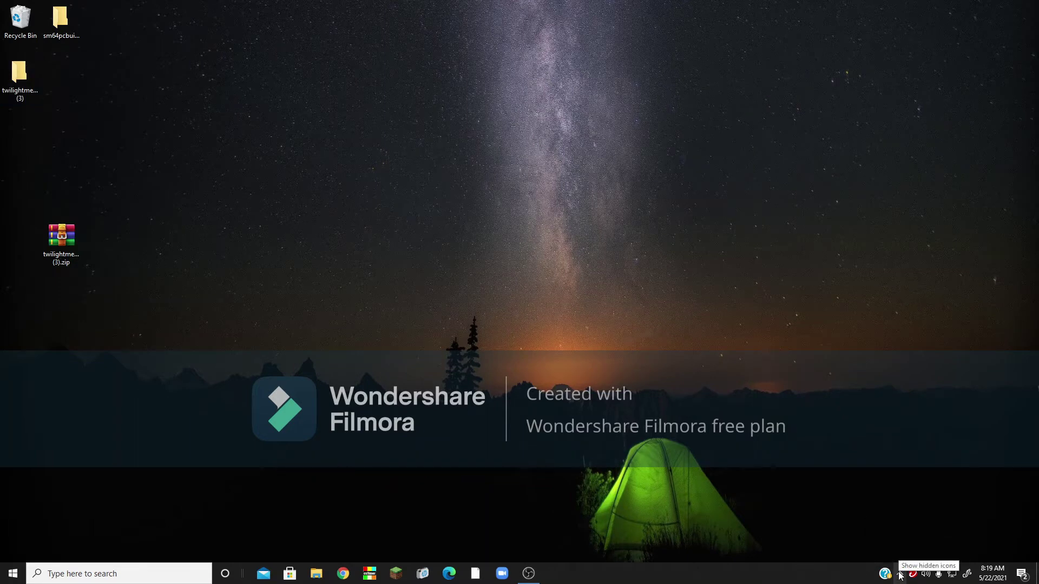
pyautogui.click(900, 574)
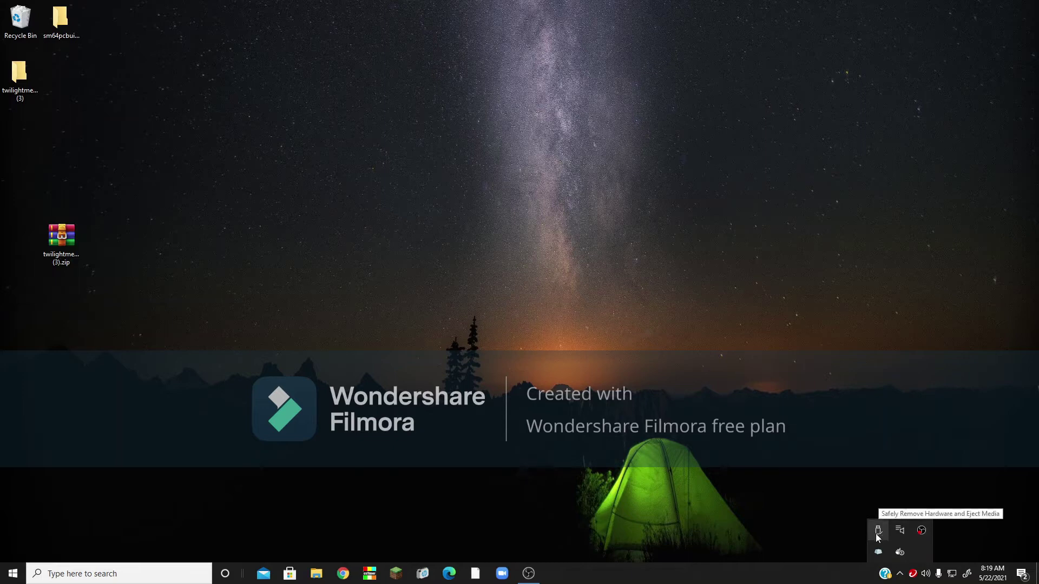
pyautogui.click(879, 534)
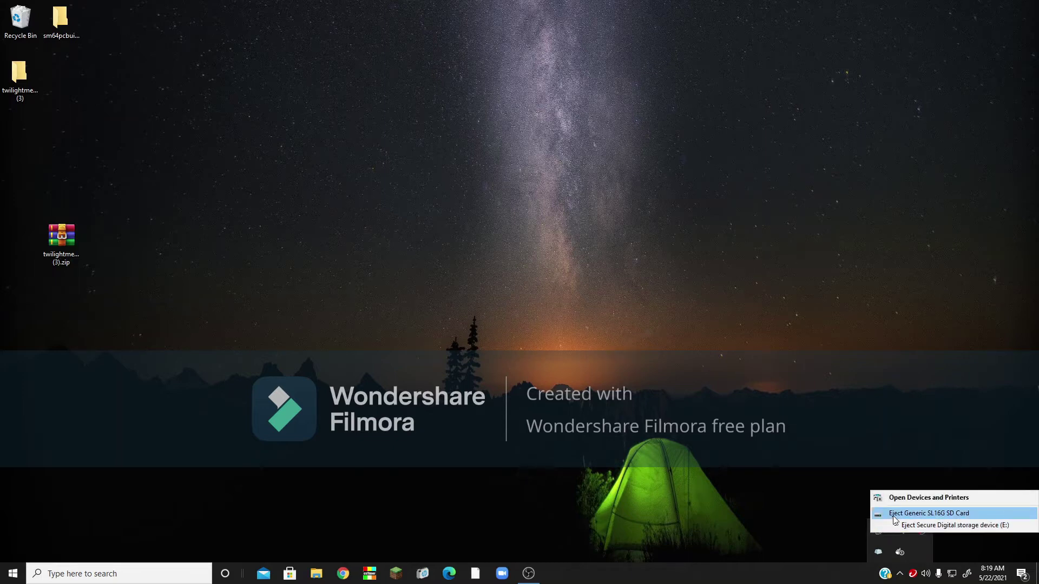
pyautogui.click(894, 519)
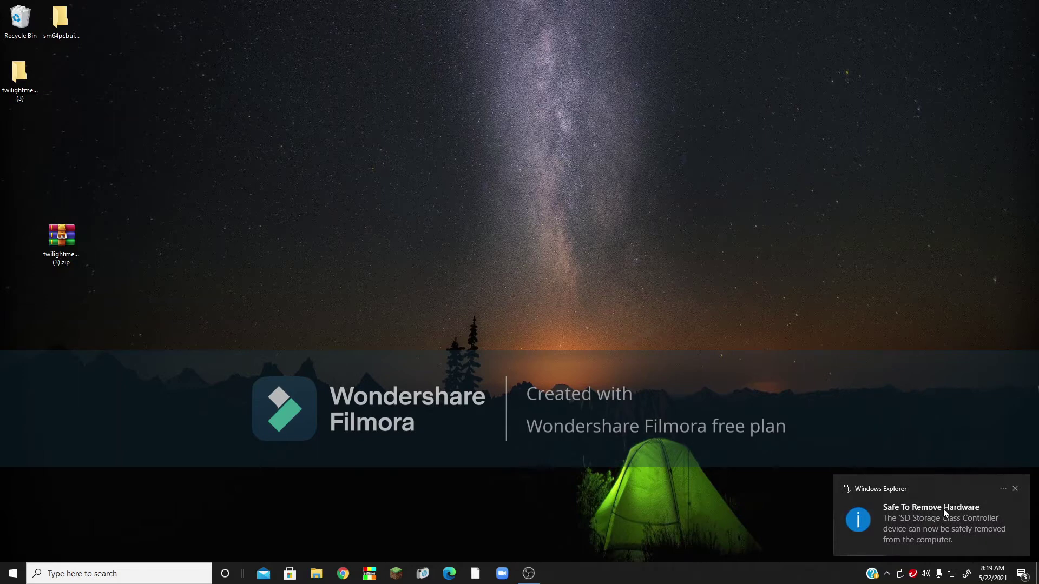
pyautogui.click(943, 509)
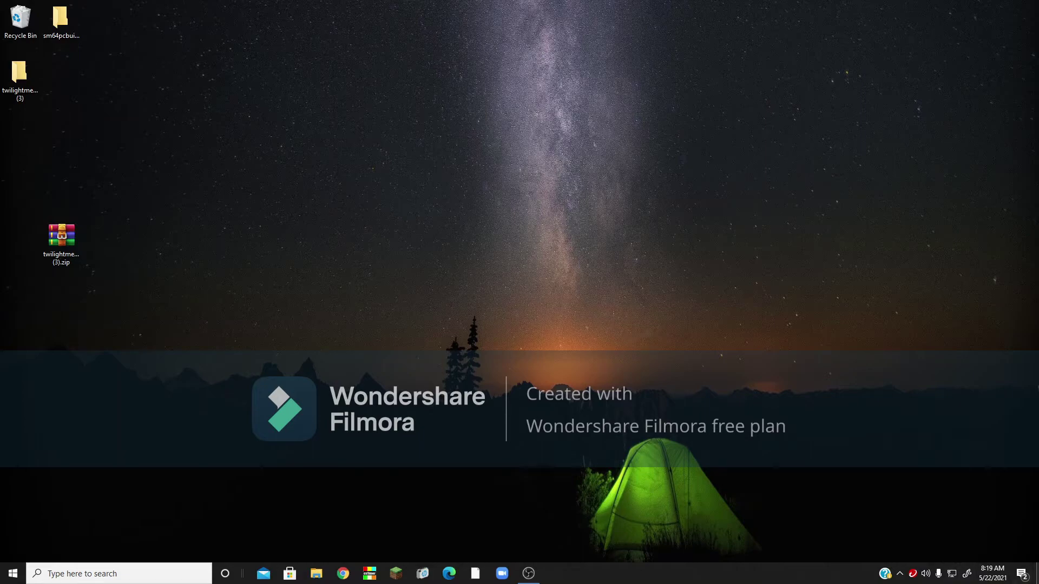
pyautogui.click(531, 573)
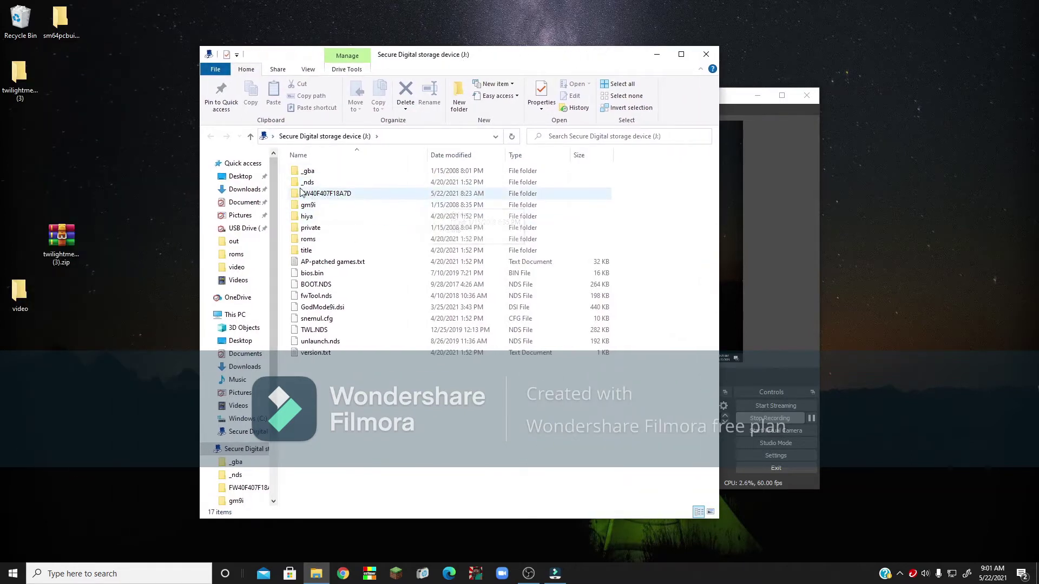
# Cut the FW40F407F18A7D folder from the root of the SD card (J:).
pyautogui.moveTo(433, 62); pyautogui.dragTo(572, 74)
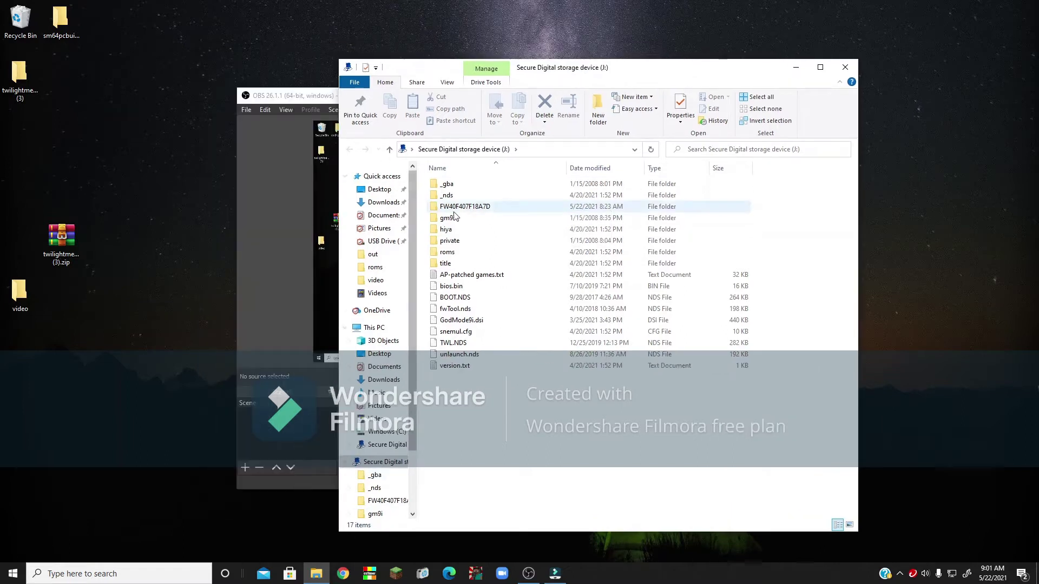
pyautogui.click(473, 211)
pyautogui.rightClick(473, 211)
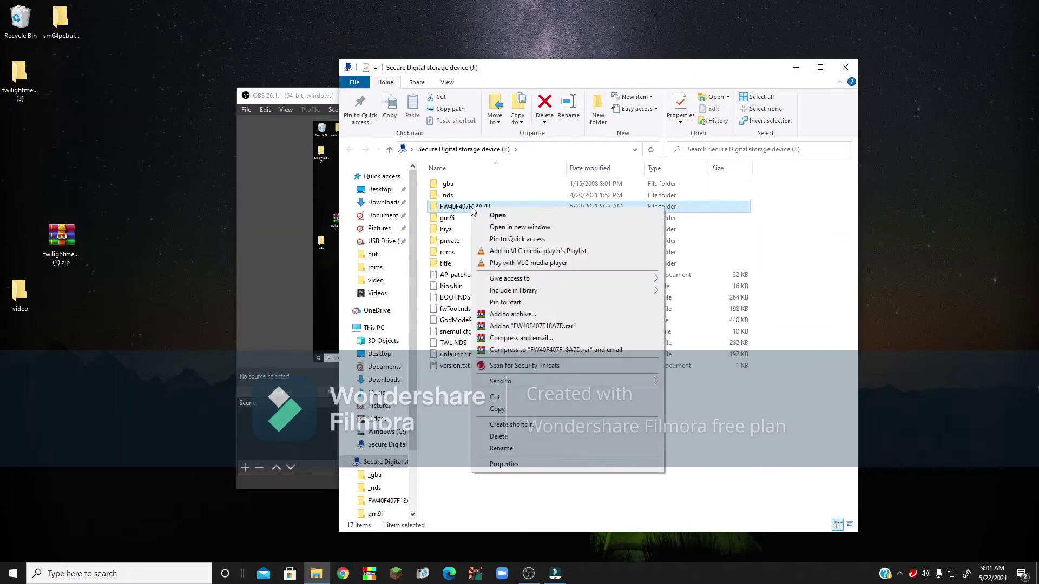
pyautogui.click(506, 408)
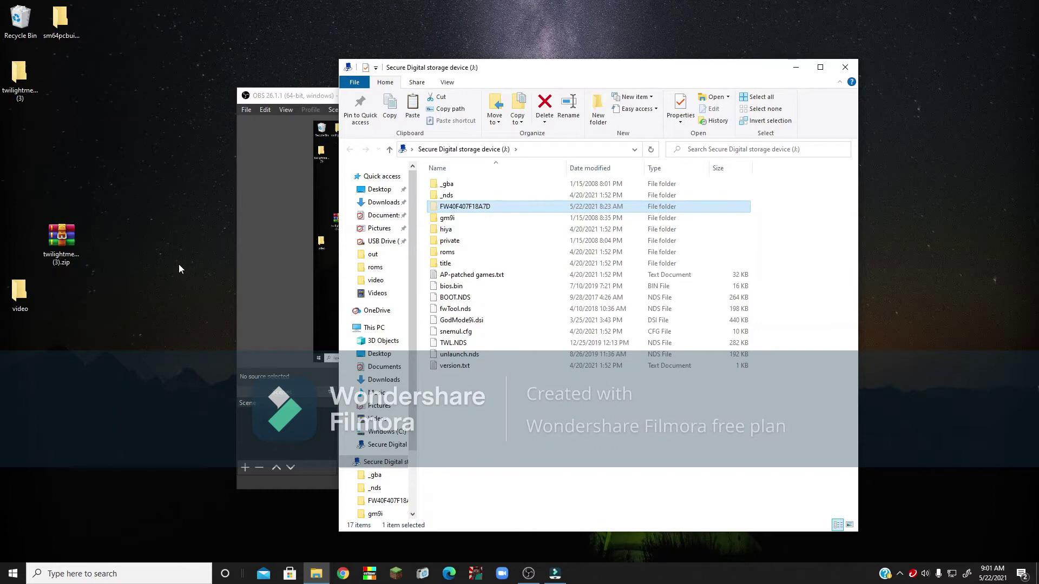
# Create a new folder named Nand Backup on the desktop.
pyautogui.click(38, 138)
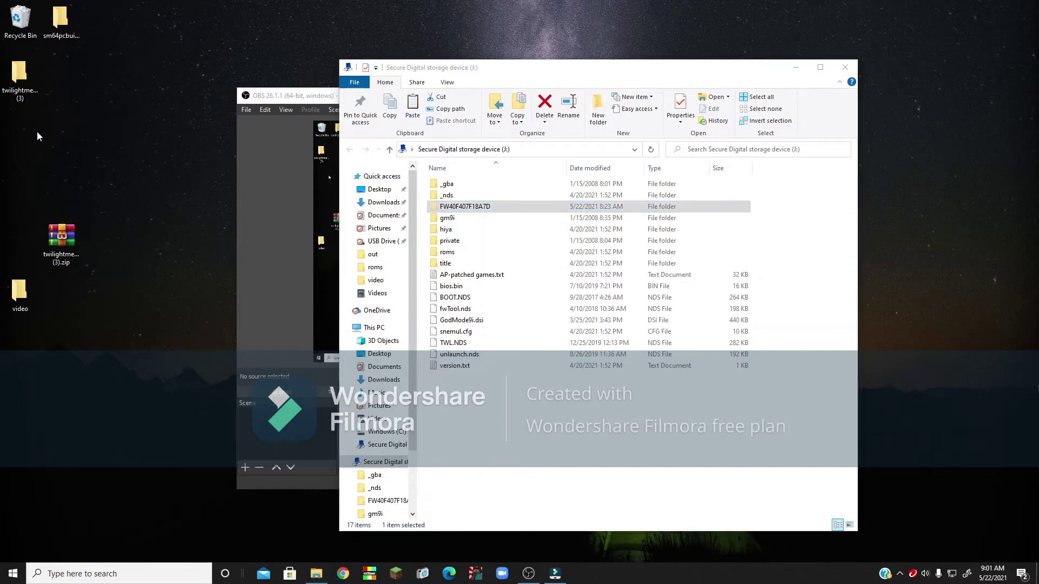
pyautogui.rightClick(37, 131)
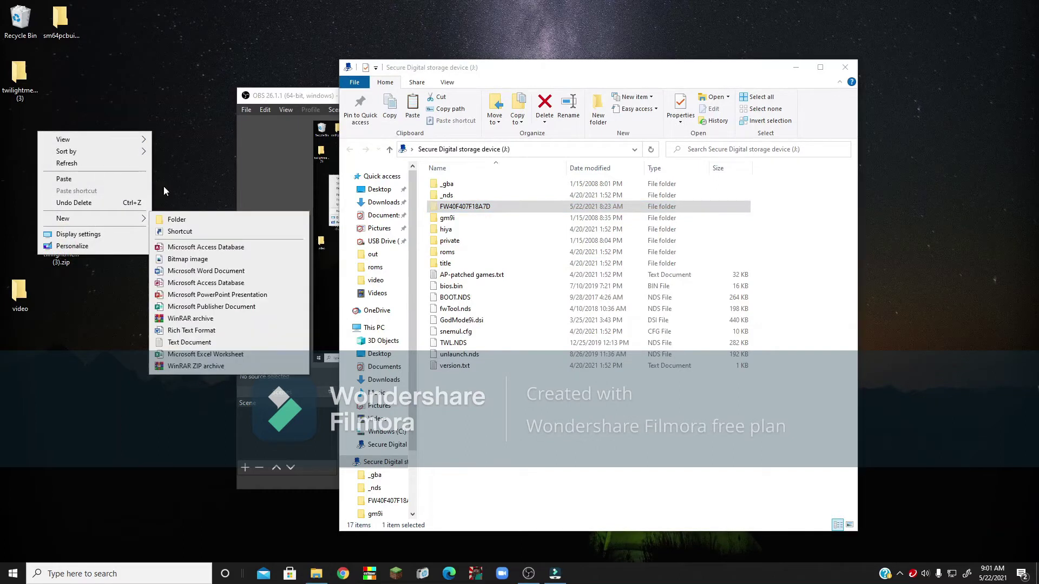
pyautogui.click(208, 220)
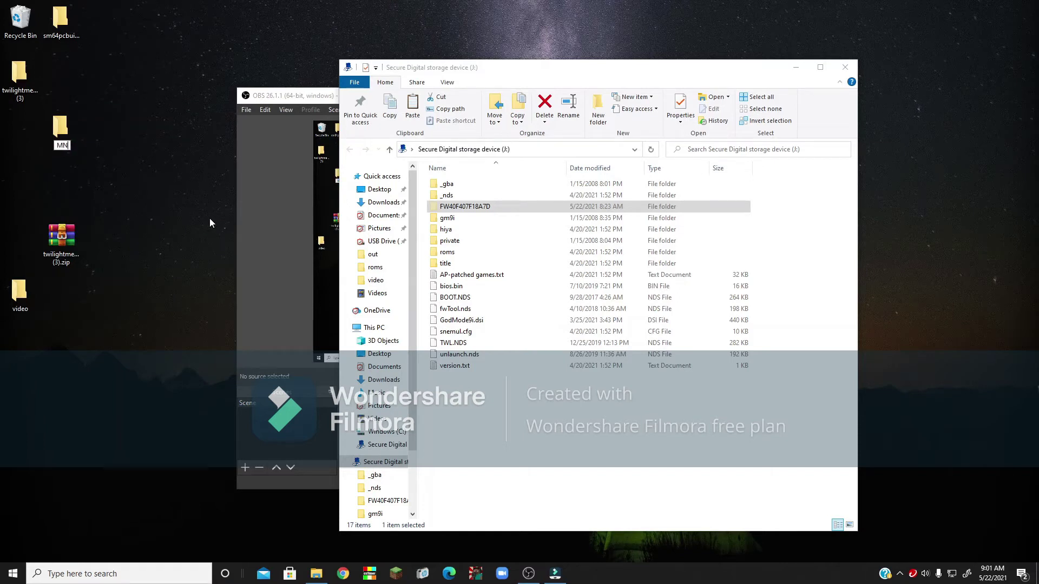
pyautogui.write('Nand Bu')
pyautogui.press('BackSpace')
pyautogui.write('ackup')
pyautogui.press('Return')
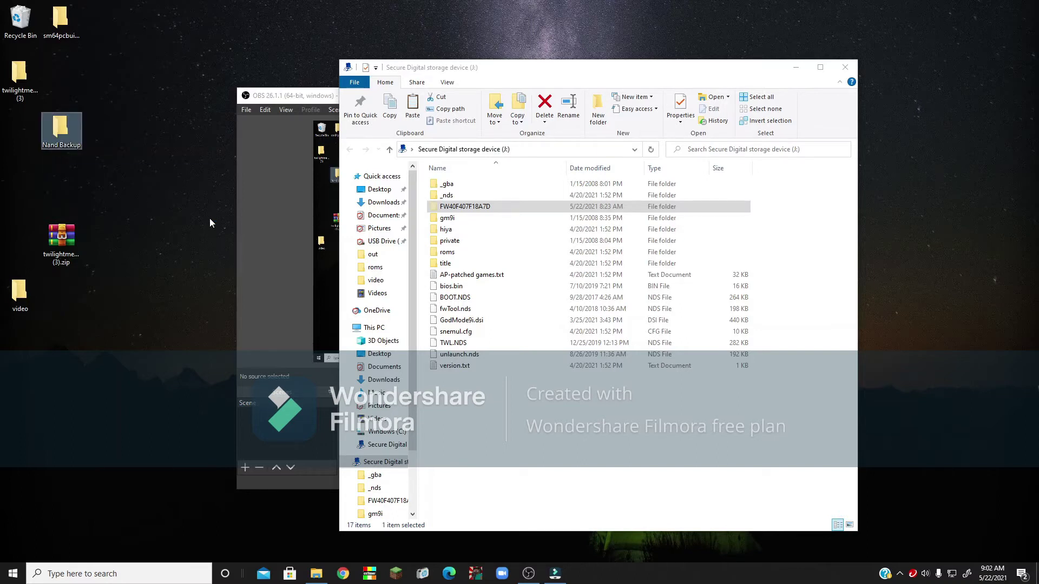
# Open the Nand Backup folder, line up its desktop icon below twilightmenu++ (3), and paste the cut FW40F407F18A7D folder inside.
pyautogui.doubleClick(55, 139)
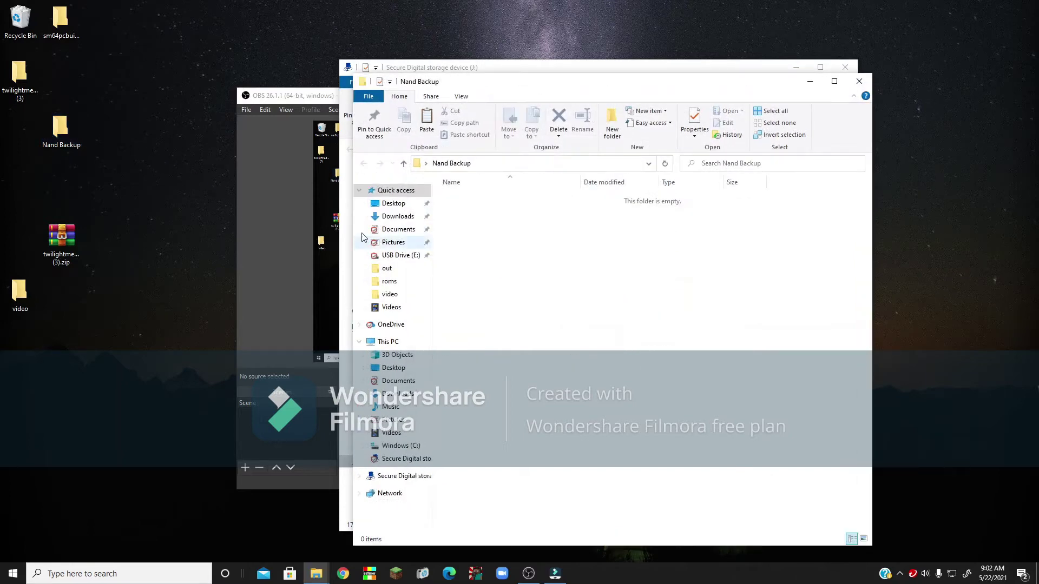
pyautogui.moveTo(62, 130); pyautogui.dragTo(24, 132)
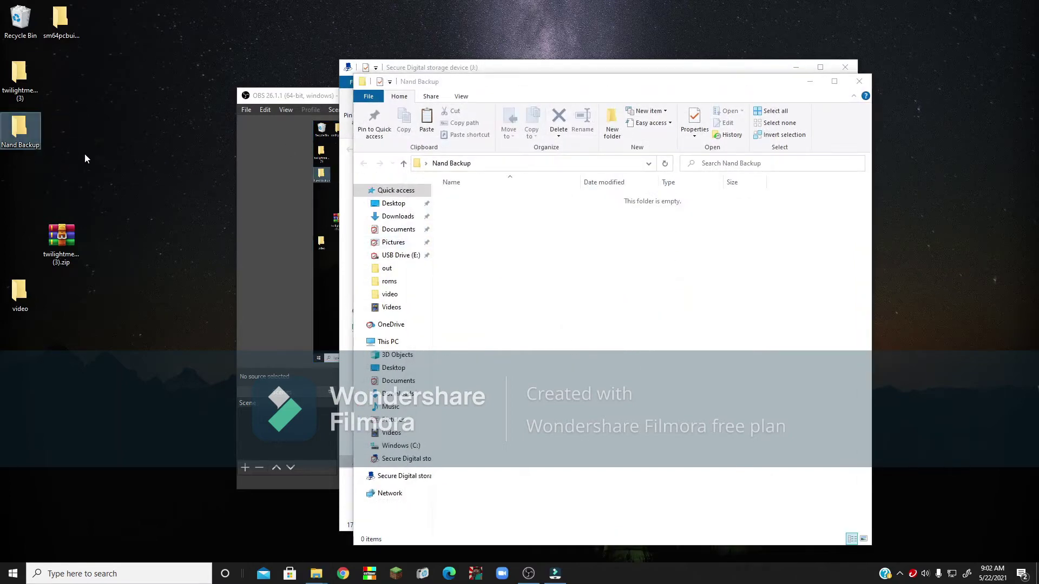
pyautogui.rightClick(515, 234)
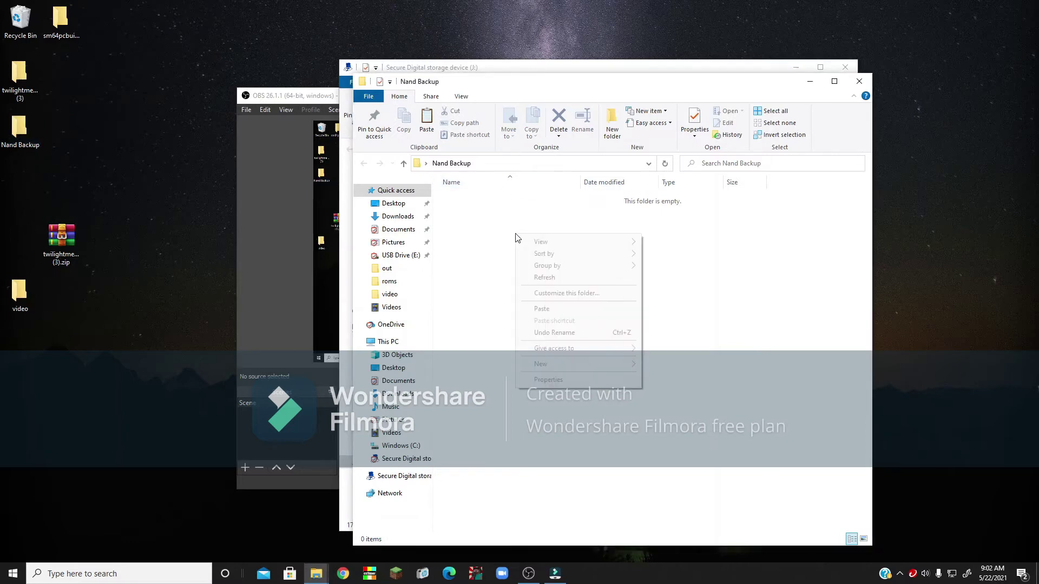
pyautogui.click(557, 310)
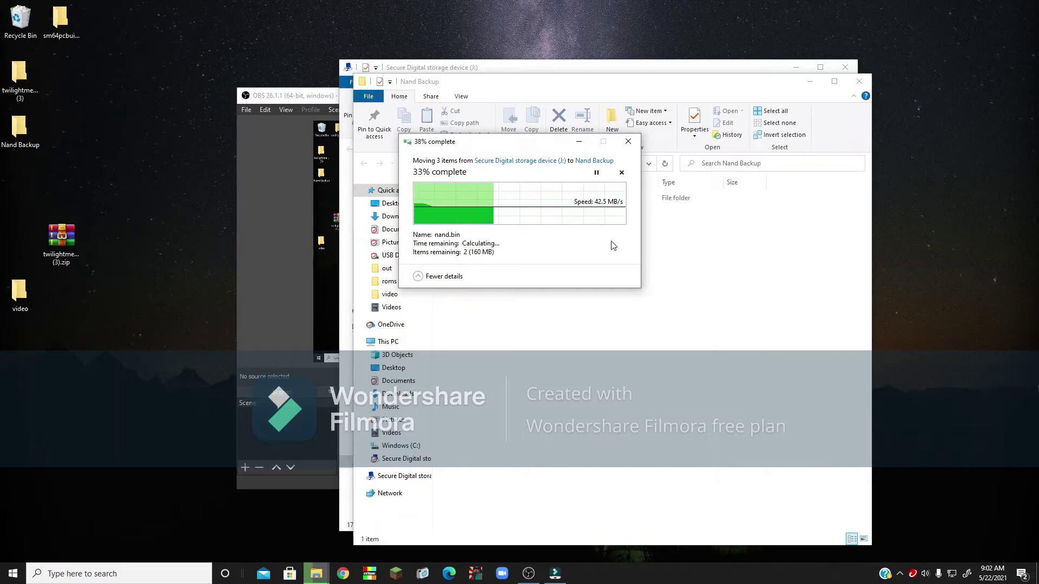
pyautogui.moveTo(542, 141); pyautogui.dragTo(393, 151)
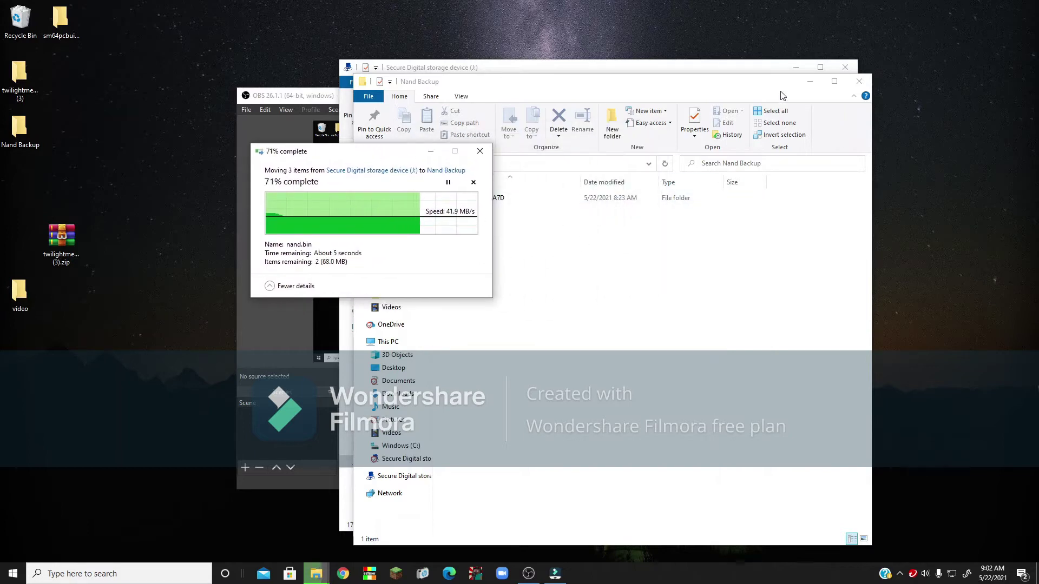
pyautogui.moveTo(782, 96); pyautogui.dragTo(823, 96)
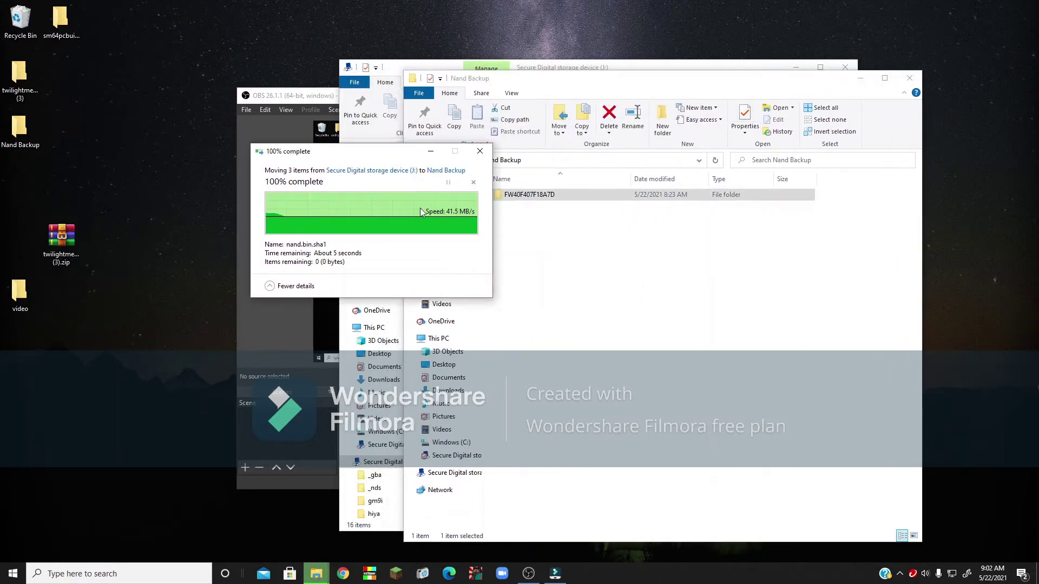
pyautogui.moveTo(579, 72); pyautogui.dragTo(380, 52)
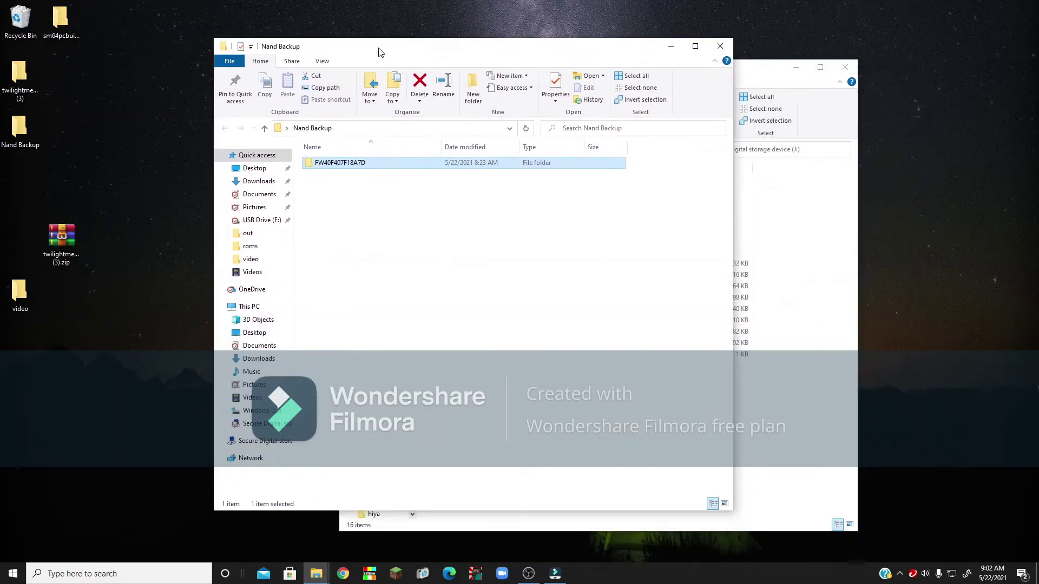
# Close the Nand Backup and SD card (J:) windows, and safely eject the SD card.
pyautogui.click(720, 47)
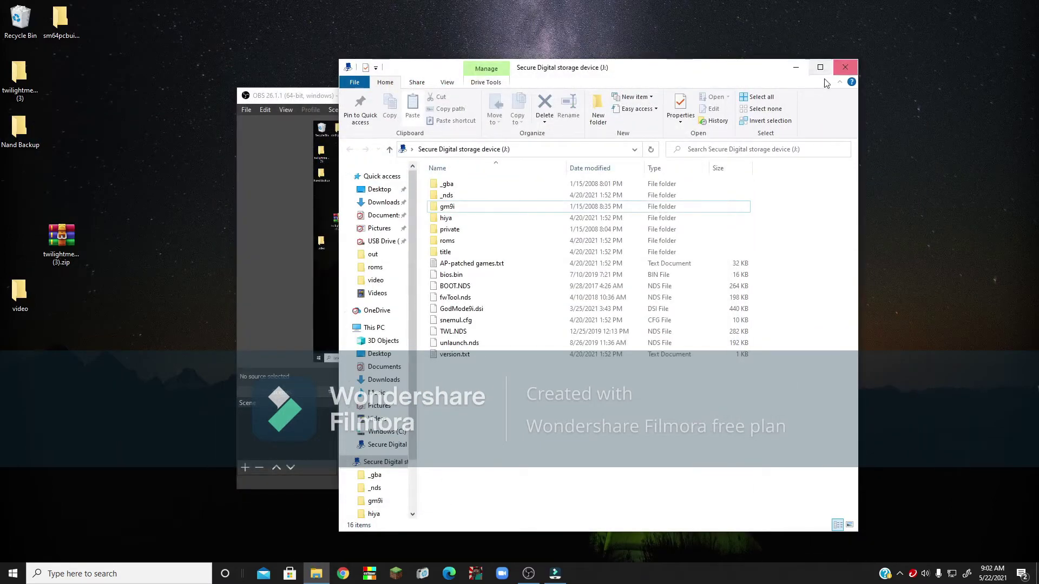
pyautogui.click(845, 68)
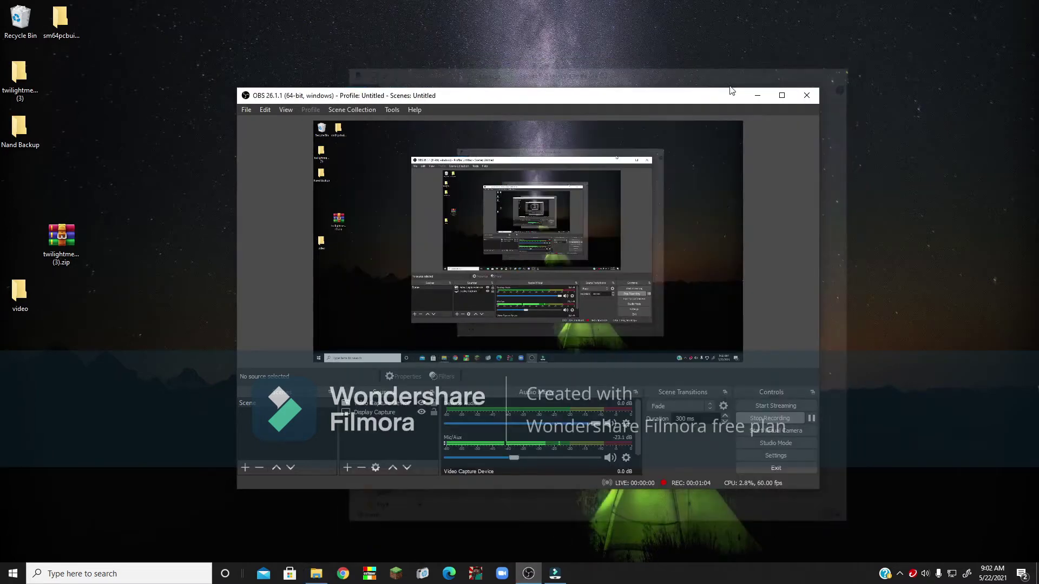
pyautogui.click(900, 575)
pyautogui.click(878, 533)
pyautogui.click(911, 518)
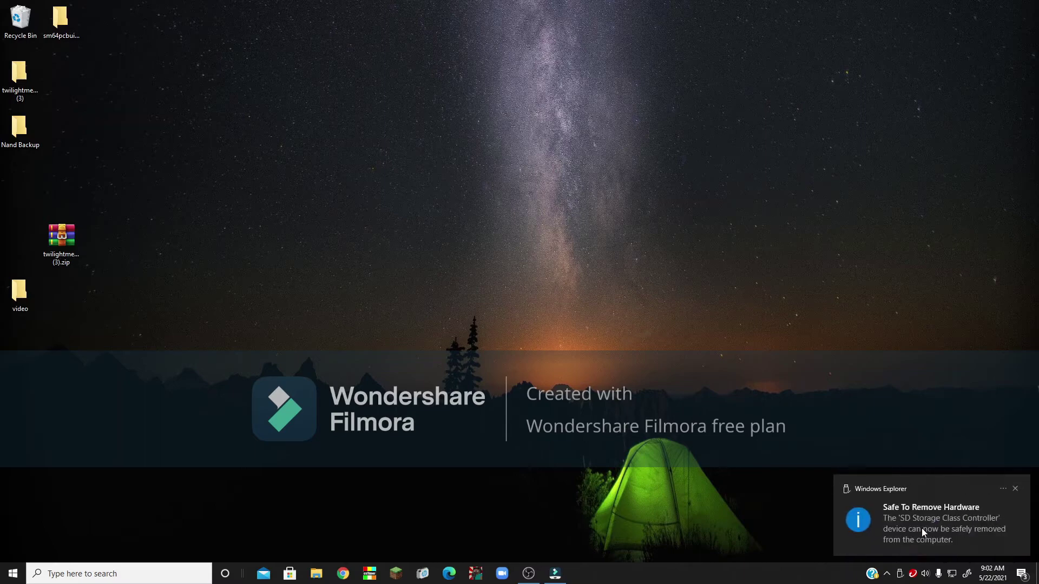
pyautogui.click(921, 529)
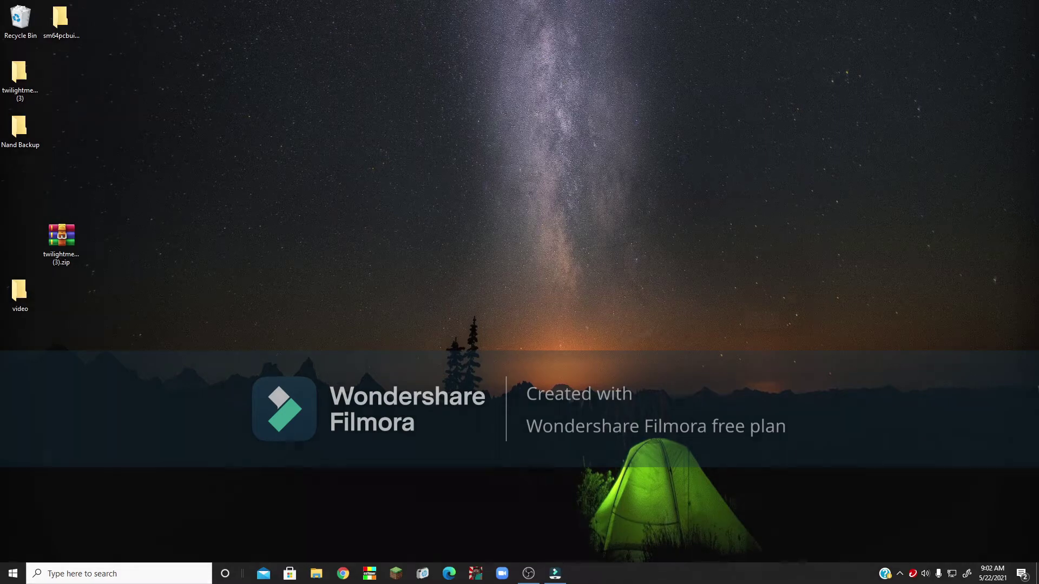